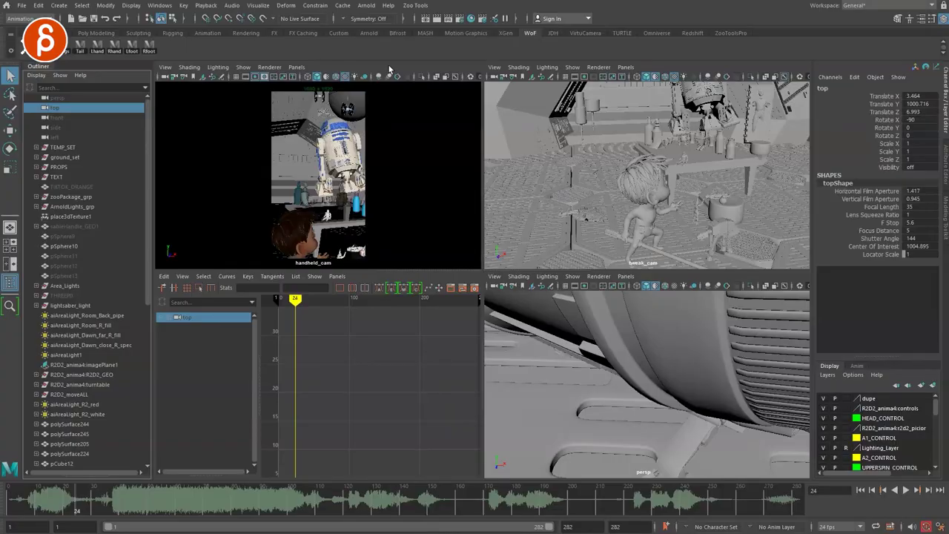
# Maximize the handheld_cam view and select Outliner items, including the side camera.
pyautogui.press('space')
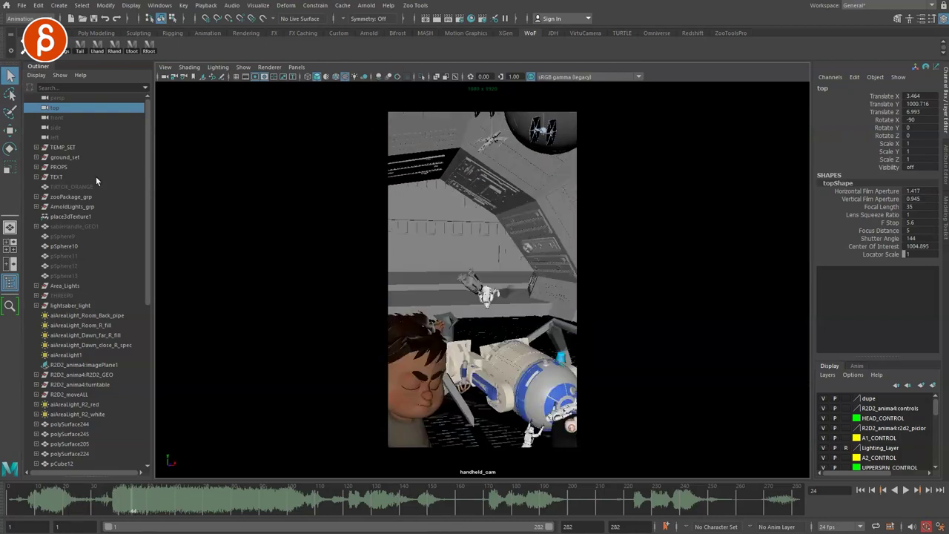
pyautogui.moveTo(143, 205); pyautogui.dragTo(111, 453)
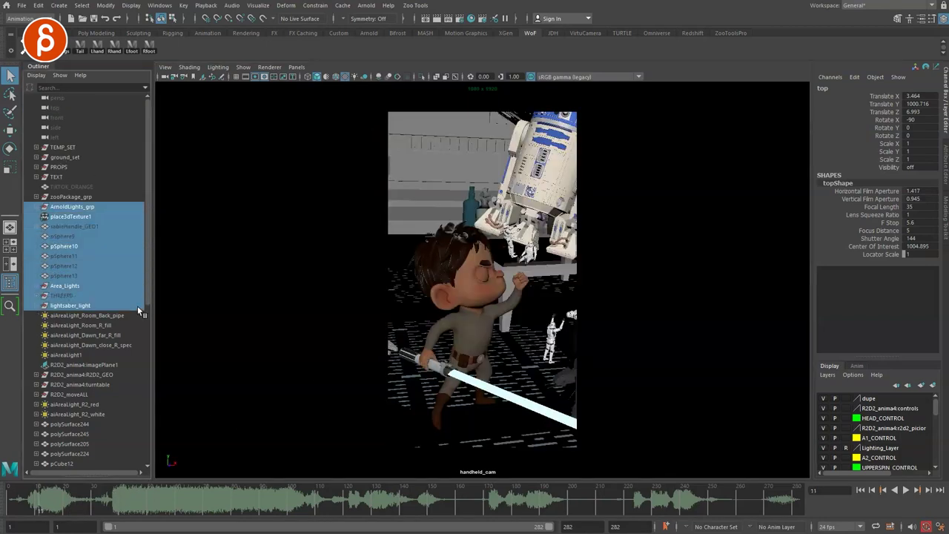
pyautogui.moveTo(149, 267); pyautogui.dragTo(152, 161)
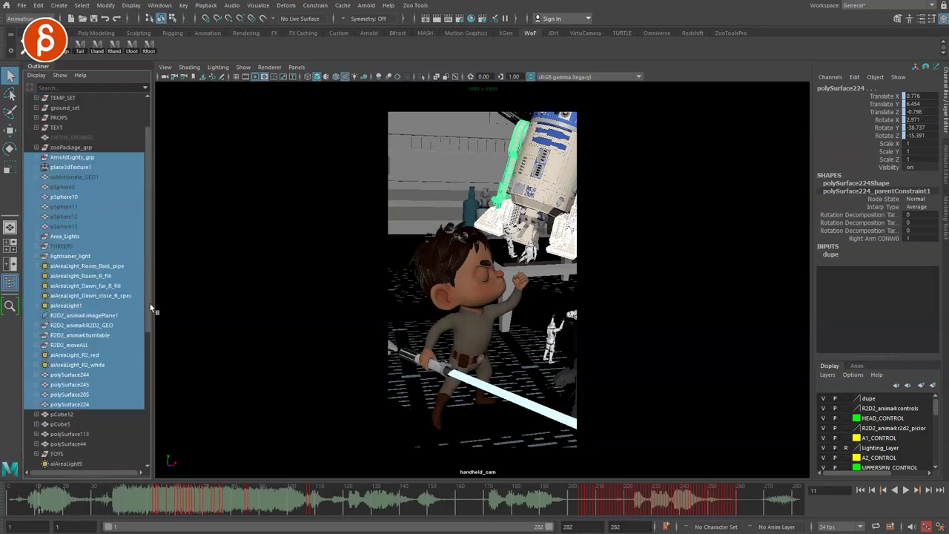
pyautogui.click(61, 126)
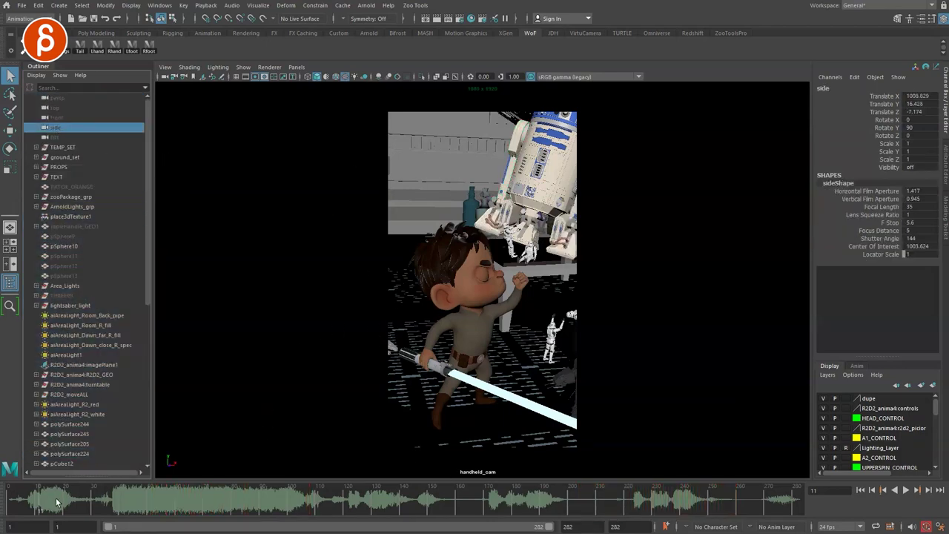
# Play the shot from frame 1 with Alt+V, then stop playback.
pyautogui.moveTo(56, 502); pyautogui.dragTo(11, 508)
pyautogui.hotkey('alt', 'v')
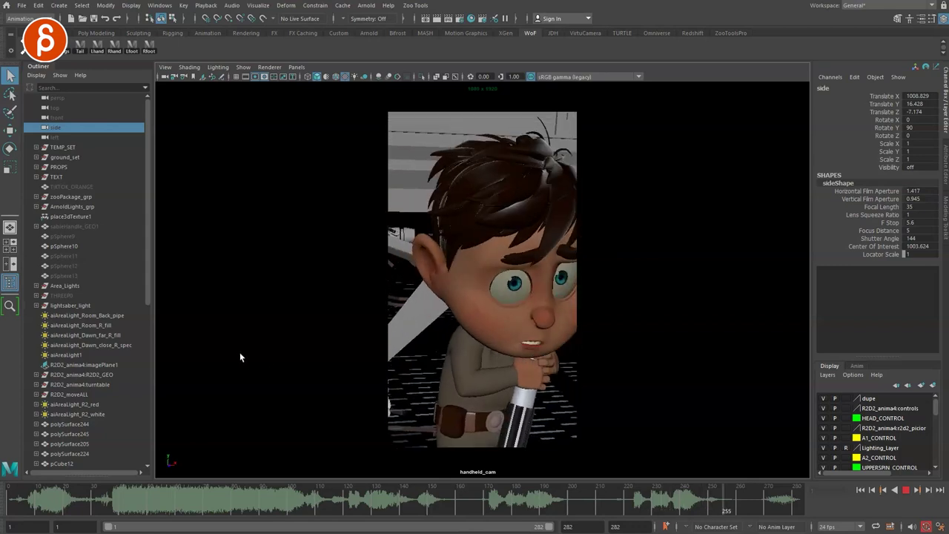
pyautogui.hotkey('alt', 'shift', 'v')
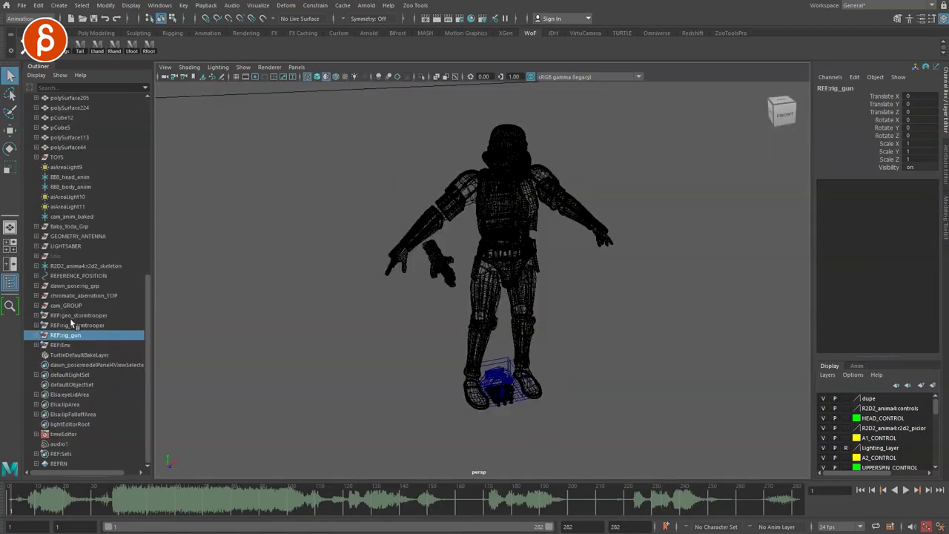
# Select the four stormtrooper reference nodes, switch to textured shading and show NURBS curves.
pyautogui.moveTo(71, 317); pyautogui.dragTo(67, 345)
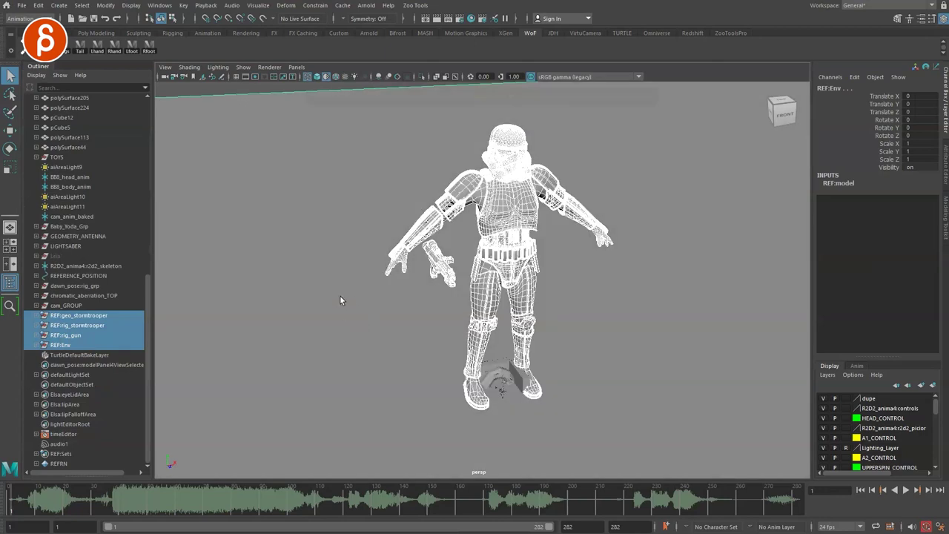
pyautogui.press('6')
pyautogui.click(339, 260)
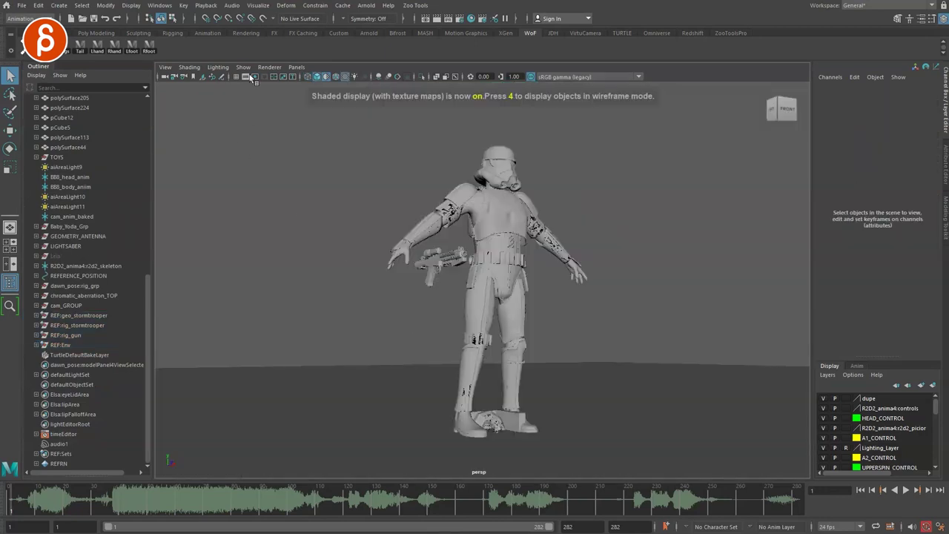
pyautogui.click(243, 67)
pyautogui.click(260, 129)
# Zoom in on the trooper and reselect REF:geo_stormtrooper through REF:Env in the Outliner.
pyautogui.scroll(3, 385, 348)
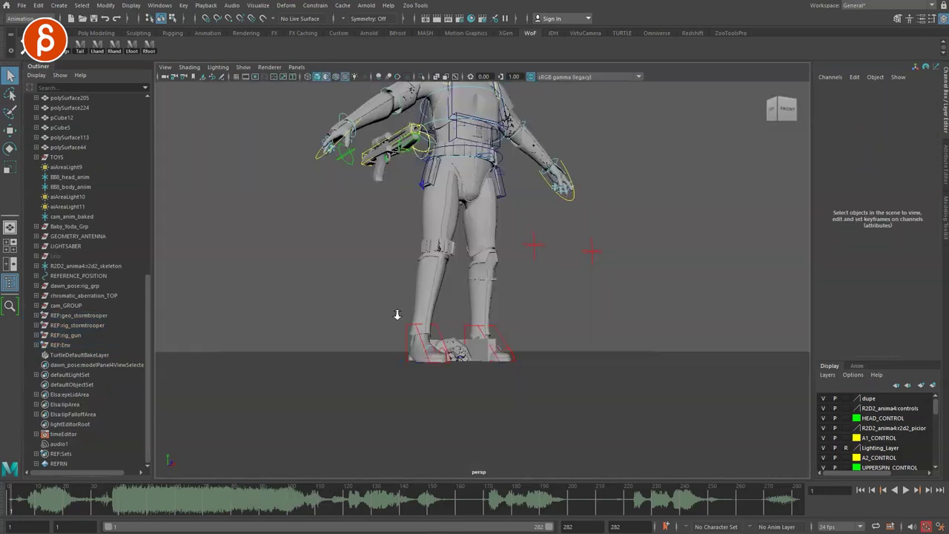
pyautogui.scroll(3, 397, 314)
pyautogui.scroll(3, 508, 285)
pyautogui.scroll(3, 337, 369)
pyautogui.scroll(4, 336, 369)
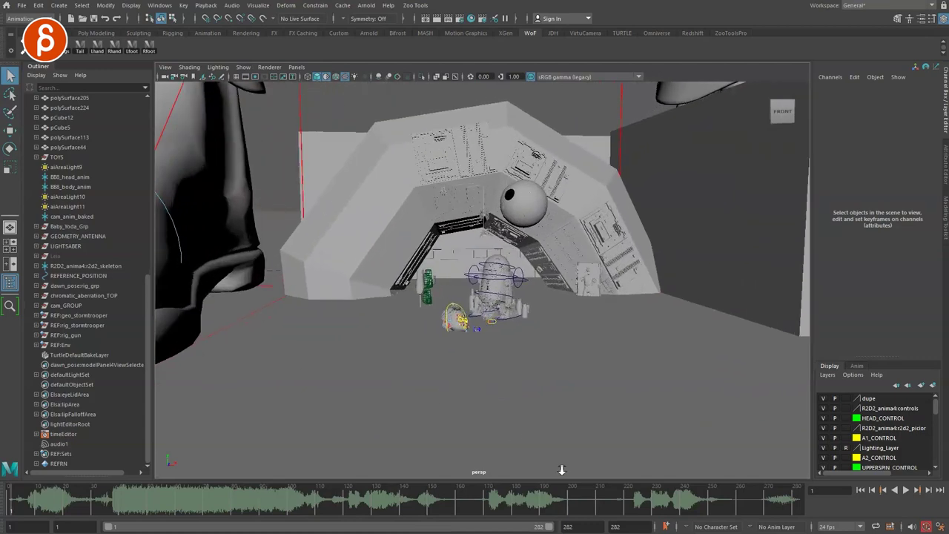
pyautogui.scroll(2, 356, 396)
pyautogui.scroll(2, 459, 367)
pyautogui.scroll(-5, 460, 366)
pyautogui.scroll(-3, 343, 257)
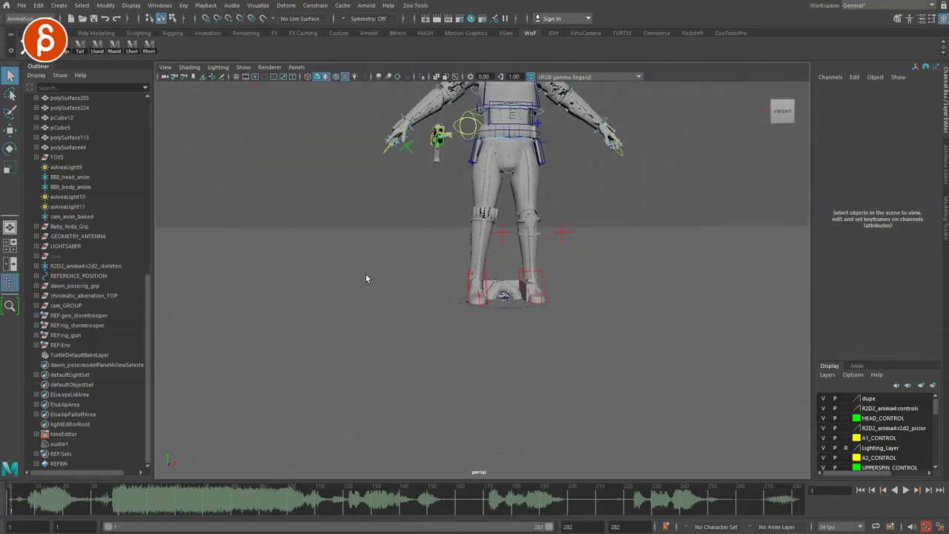
pyautogui.click(326, 307)
pyautogui.scroll(3, 371, 326)
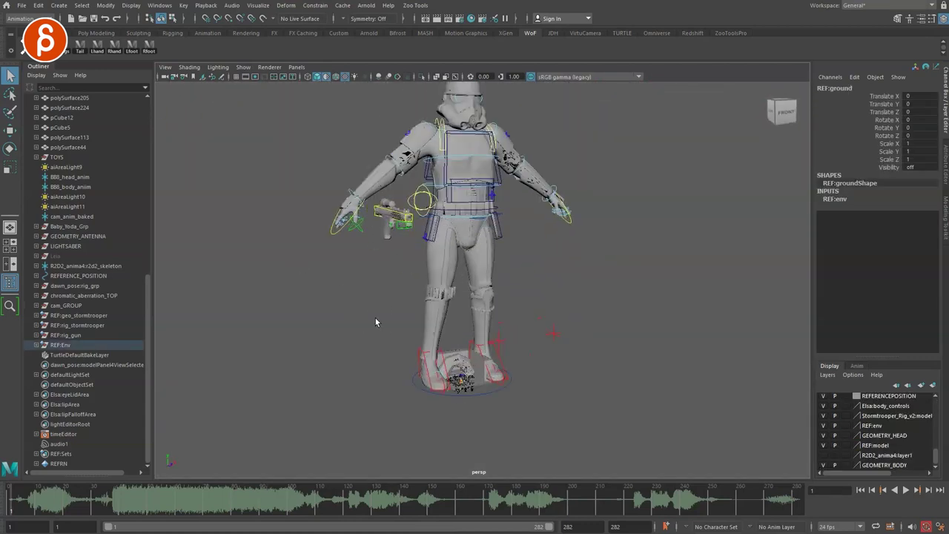
pyautogui.click(361, 350)
pyautogui.moveTo(74, 315); pyautogui.dragTo(46, 346)
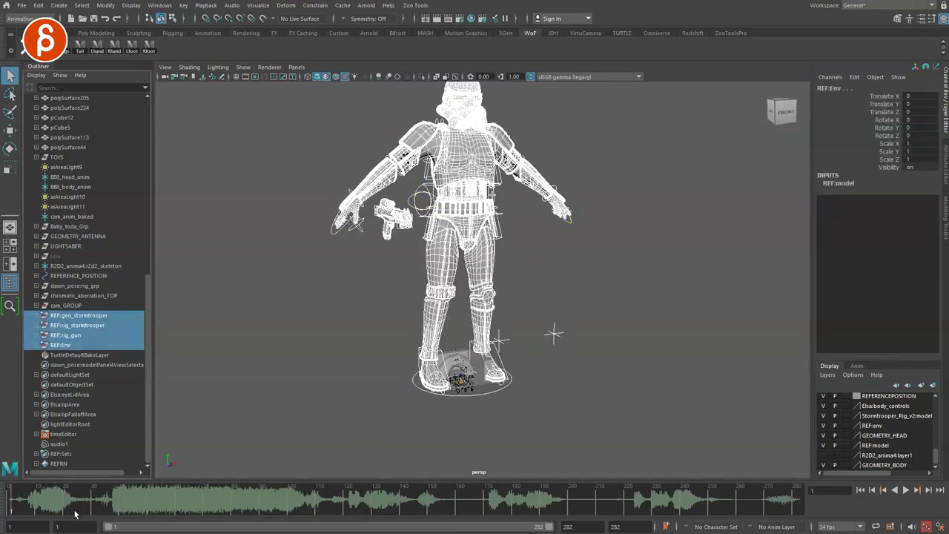
# At frame 112, face the trooper head-on and show the selected REF nodes in wireframe.
pyautogui.click(325, 494)
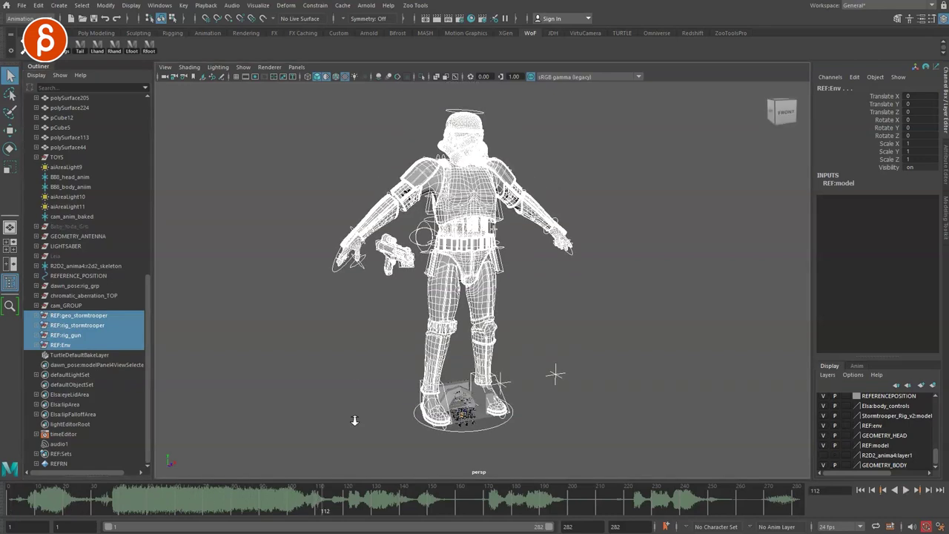
pyautogui.keyDown('alt'); pyautogui.moveTo(411, 268); pyautogui.dragTo(385, 383); pyautogui.keyUp('alt')
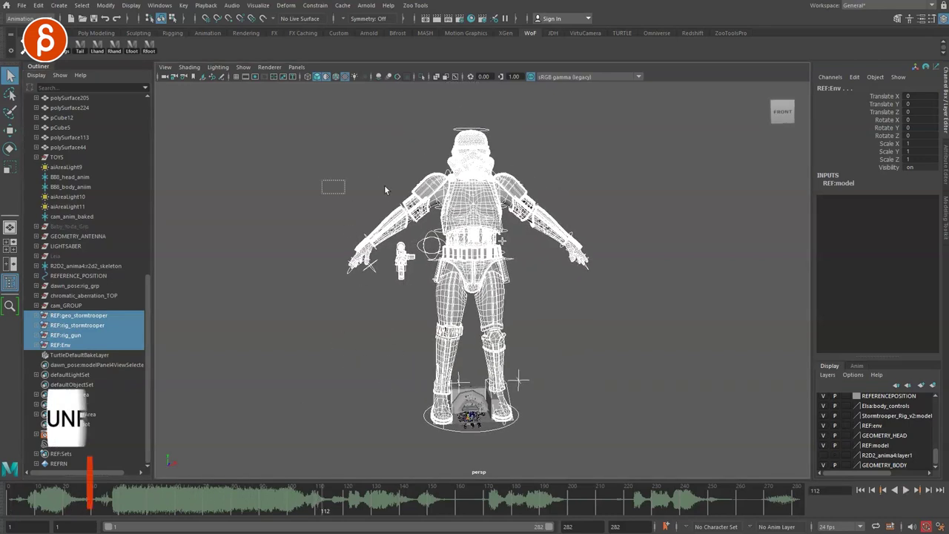
pyautogui.press('5')
pyautogui.click(433, 277)
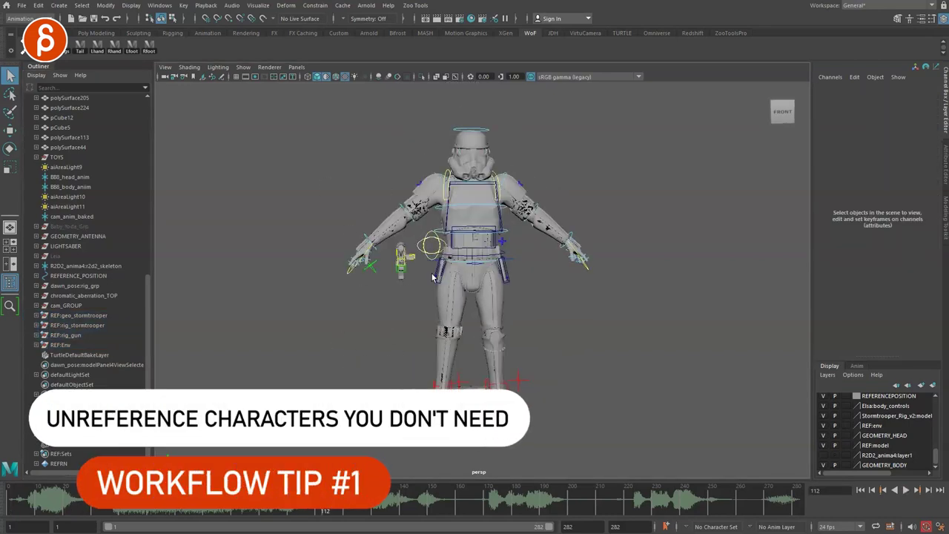
pyautogui.click(77, 315)
pyautogui.keyDown('shift'); pyautogui.click(61, 345); pyautogui.keyUp('shift')
pyautogui.press('4')
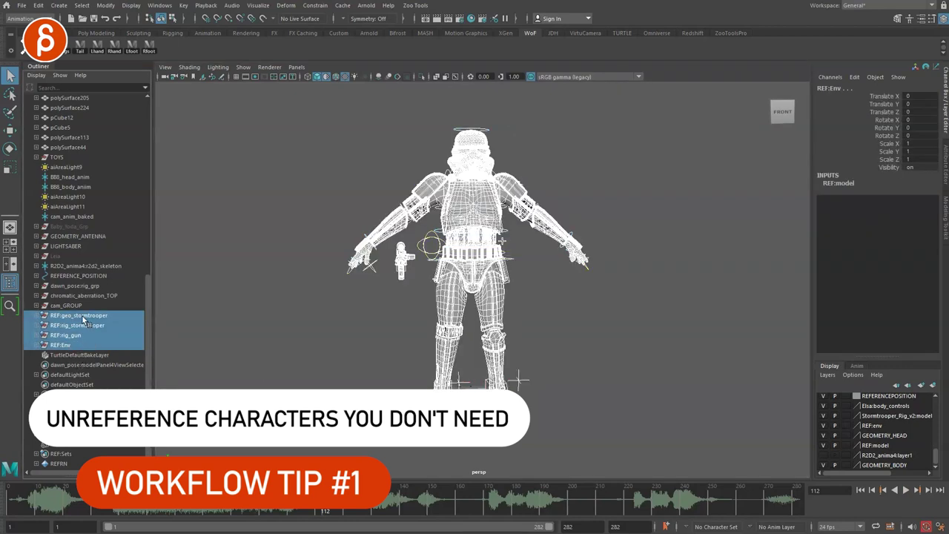
# Unload the stormtrooper reference file and check it in the Reference Editor.
pyautogui.rightClick(93, 320)
pyautogui.moveTo(148, 368)
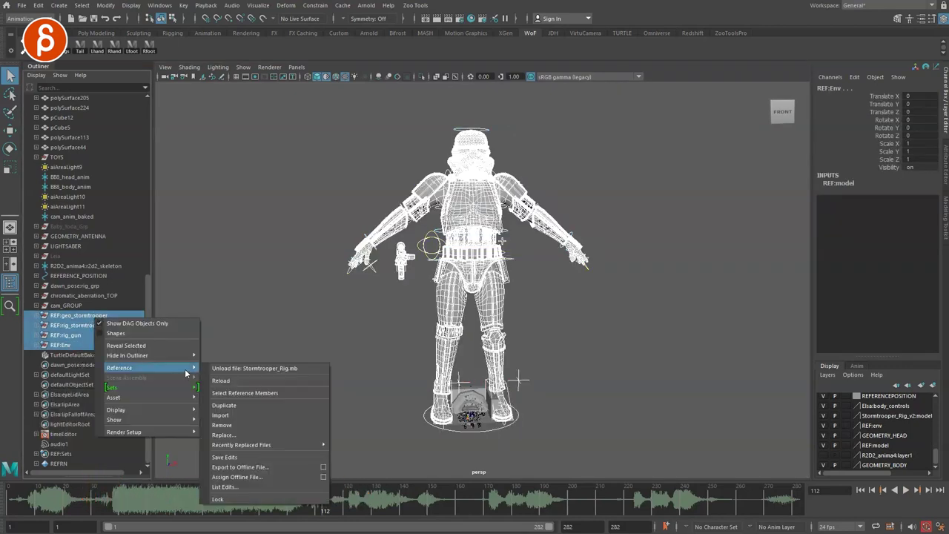
pyautogui.click(229, 368)
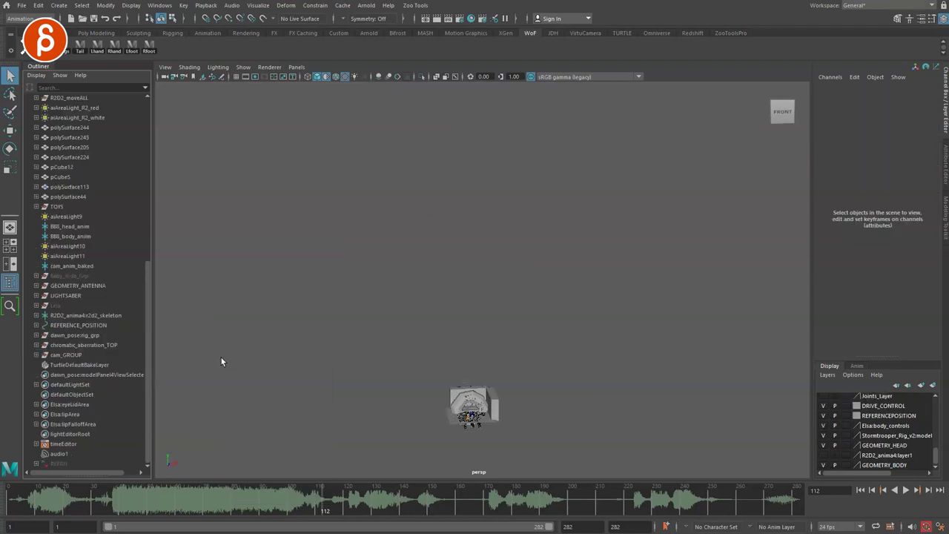
pyautogui.click(22, 5)
pyautogui.click(54, 209)
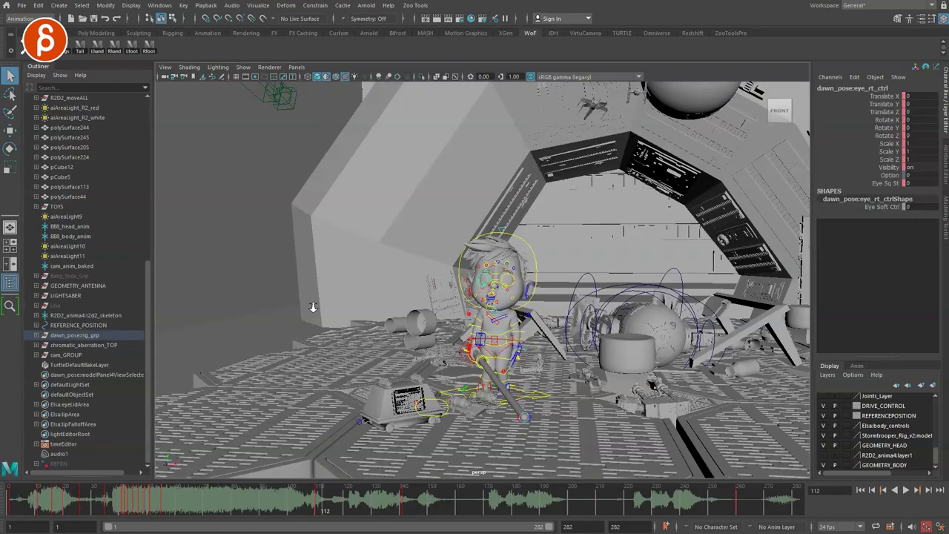
# Orbit around the hangar set to view the boy from the side, and play the animation.
pyautogui.keyDown('alt'); pyautogui.moveTo(313, 306); pyautogui.dragTo(382, 340); pyautogui.keyUp('alt')
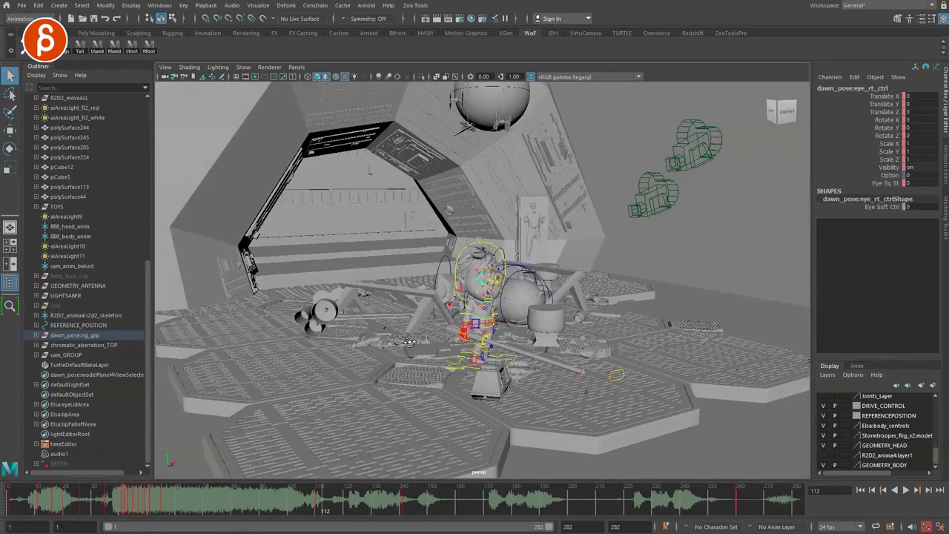
pyautogui.keyDown('alt'); pyautogui.moveTo(181, 323); pyautogui.dragTo(353, 368); pyautogui.keyUp('alt')
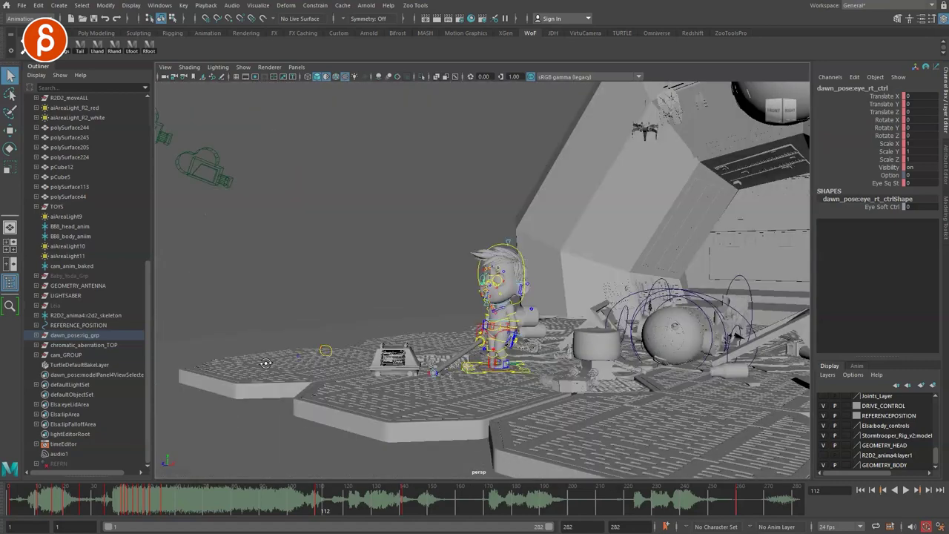
pyautogui.hotkey('alt', 'v')
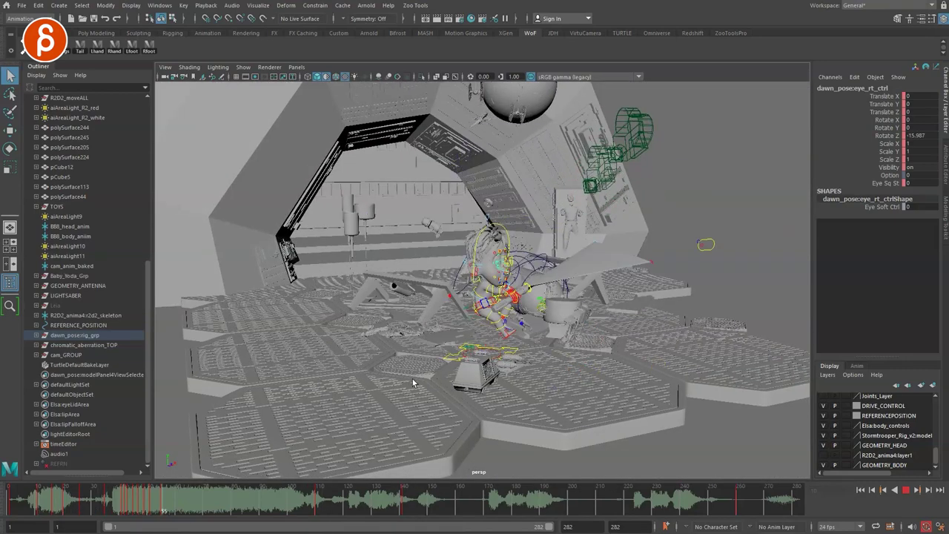
# Stop playback, toggle the view layout, and resume playback in the maximized handheld_cam view.
pyautogui.hotkey('alt', 'v')
pyautogui.press('space')
pyautogui.press('space')
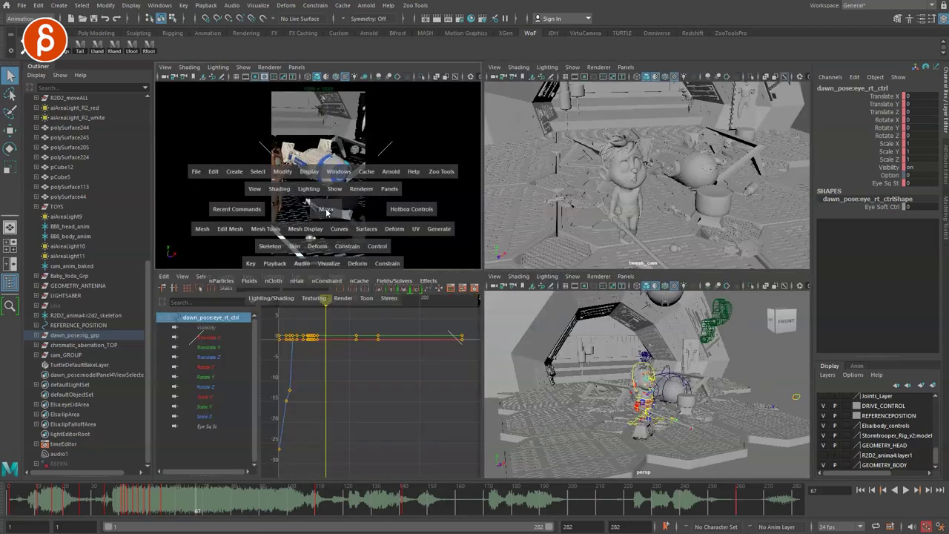
pyautogui.press('space')
pyautogui.hotkey('alt', 'v')
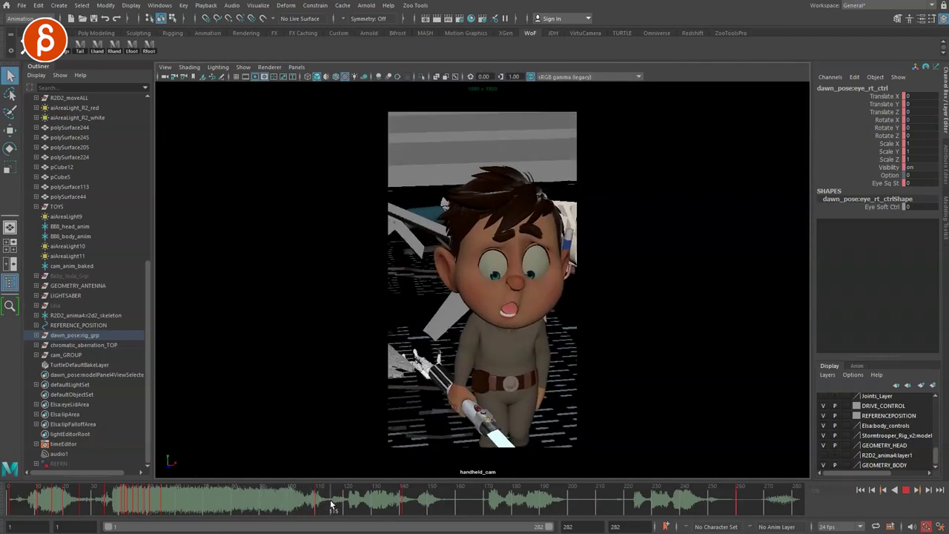
# Select dawn_pose:rig_grp and Mesh13, play the shot, and jump back to an earlier frame.
pyautogui.click(81, 333)
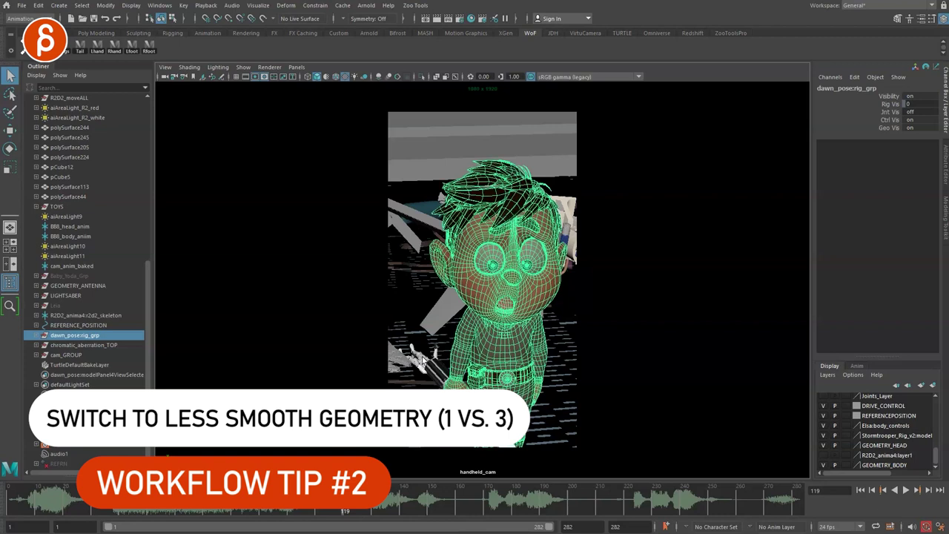
pyautogui.click(415, 375)
pyautogui.hotkey('alt', 'v')
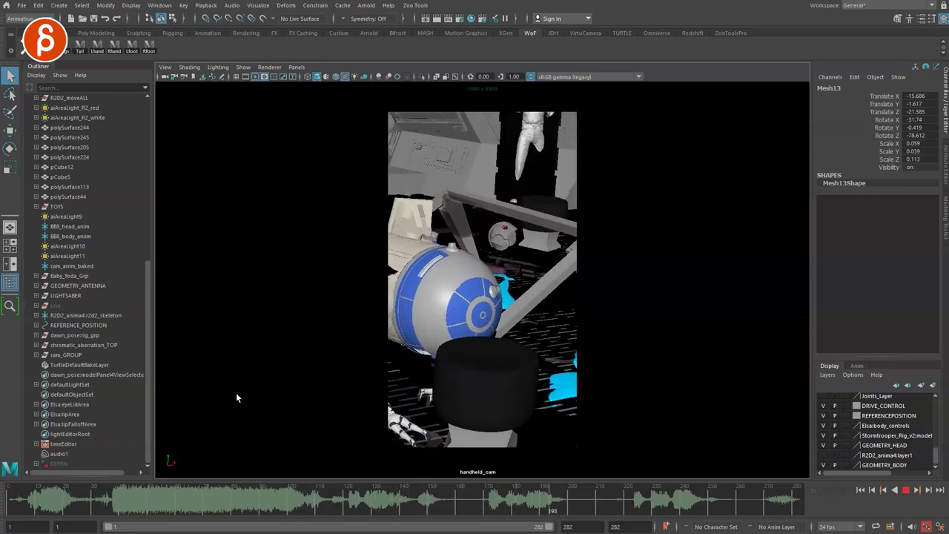
pyautogui.click(143, 506)
# Hide the set, ground_set, PROPS and TOYS groups with Ctrl+H.
pyautogui.moveTo(143, 506); pyautogui.dragTo(175, 506)
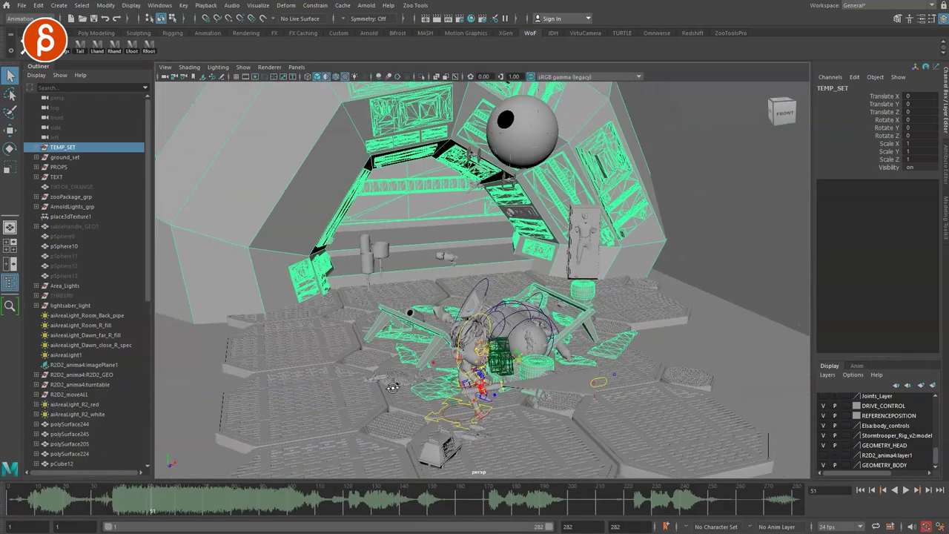
pyautogui.keyDown('alt'); pyautogui.moveTo(392, 387); pyautogui.dragTo(222, 459); pyautogui.keyUp('alt')
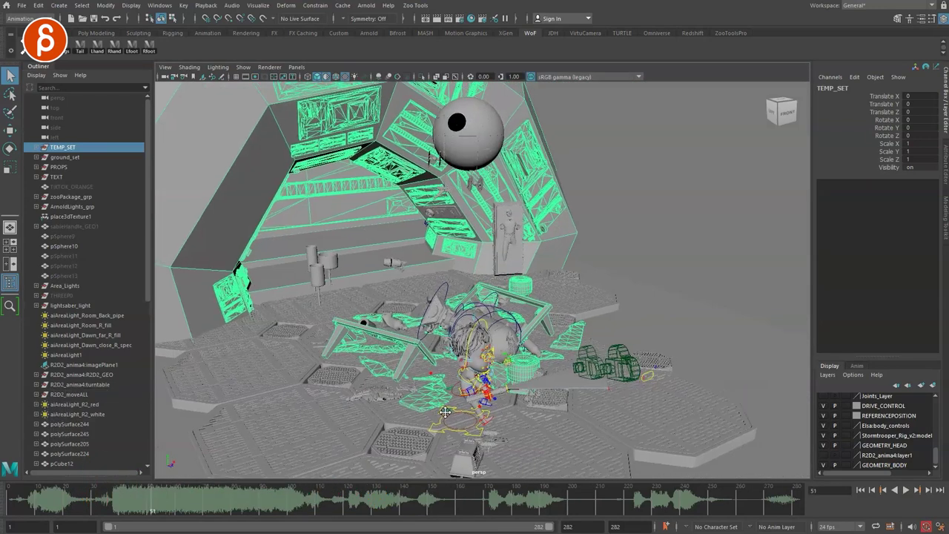
pyautogui.hotkey('alt', 'v')
pyautogui.keyDown('ctrl'); pyautogui.click(52, 137); pyautogui.keyUp('ctrl')
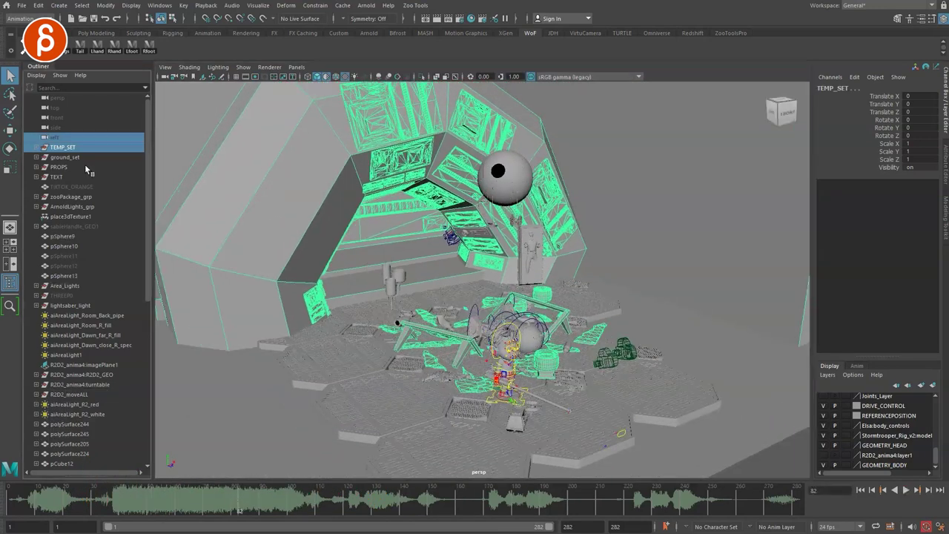
pyautogui.hotkey('ctrl', 'h')
pyautogui.click(65, 157)
pyautogui.hotkey('ctrl', 'h')
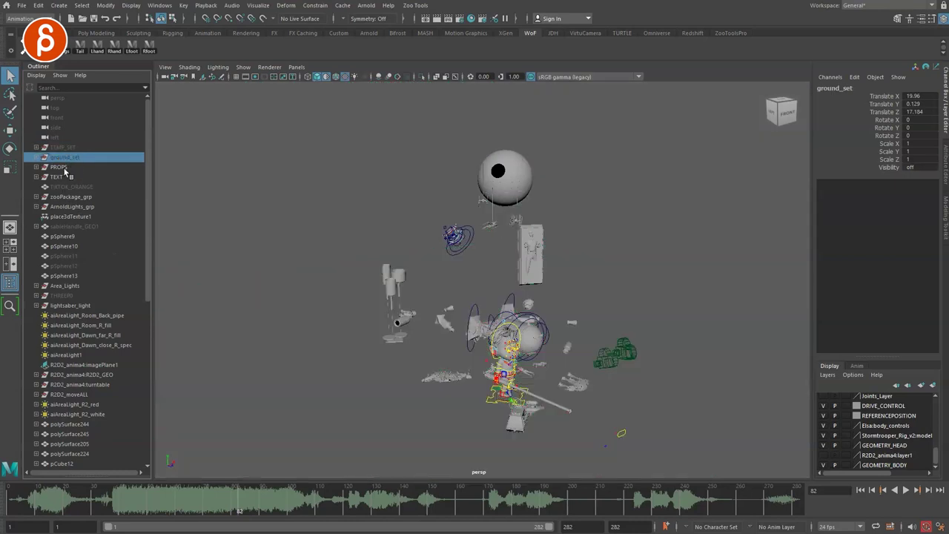
pyautogui.click(64, 166)
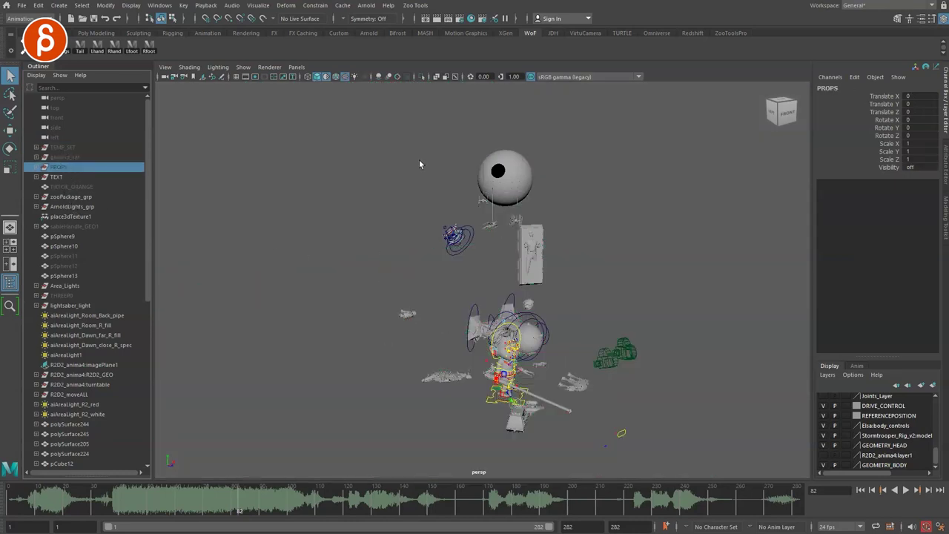
pyautogui.moveTo(418, 164); pyautogui.dragTo(563, 205)
pyautogui.scroll(-10, 44, 217)
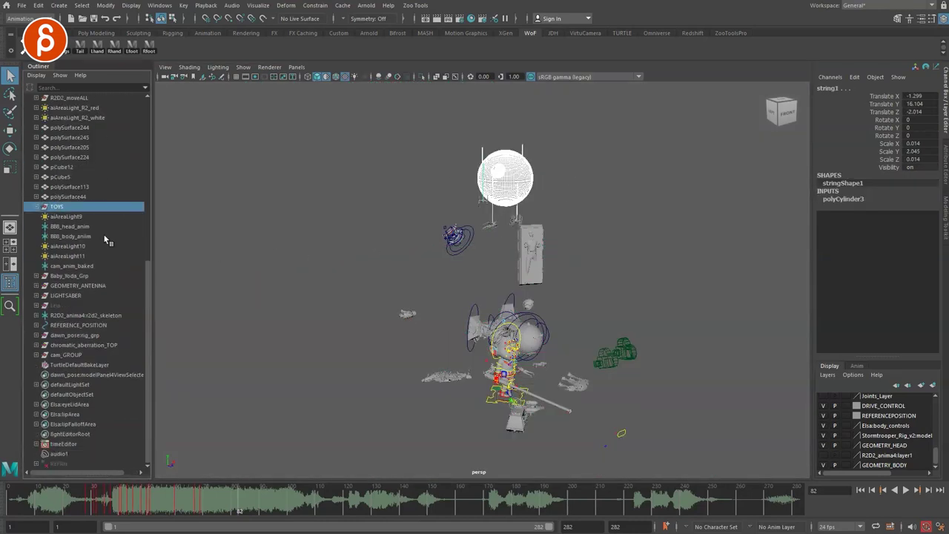
pyautogui.hotkey('ctrl', 'h')
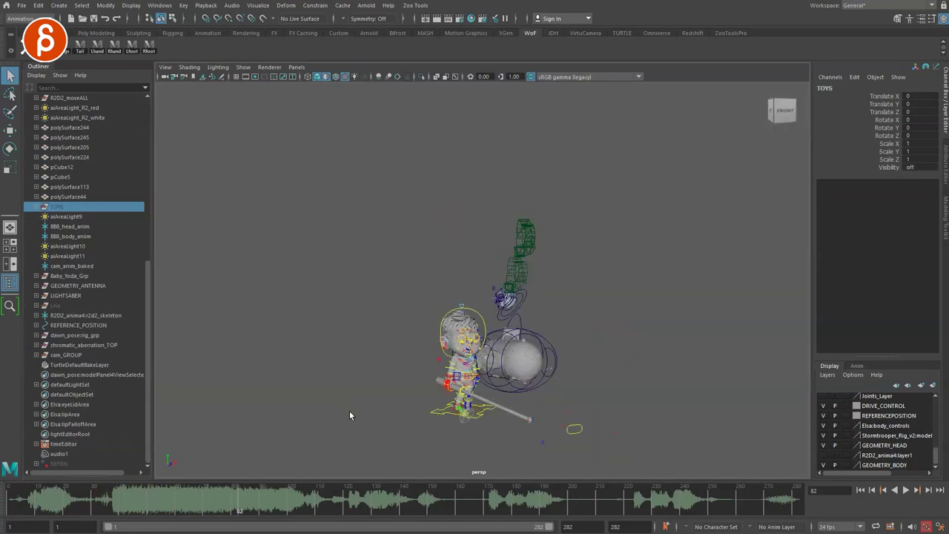
# Maximize the handheld camera view and replay the shot several times.
pyautogui.press('space')
pyautogui.press('space')
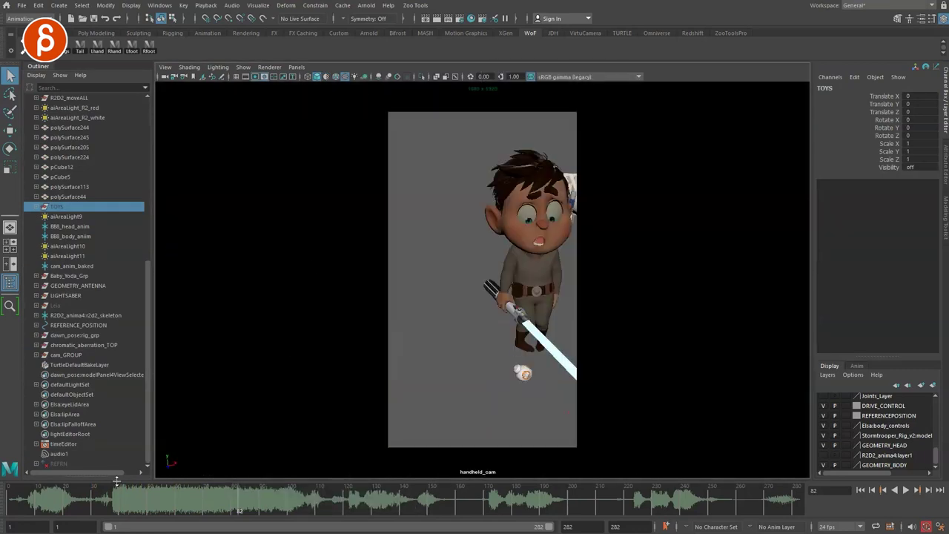
pyautogui.hotkey('alt', 'shift', 'v')
pyautogui.hotkey('alt', 'v')
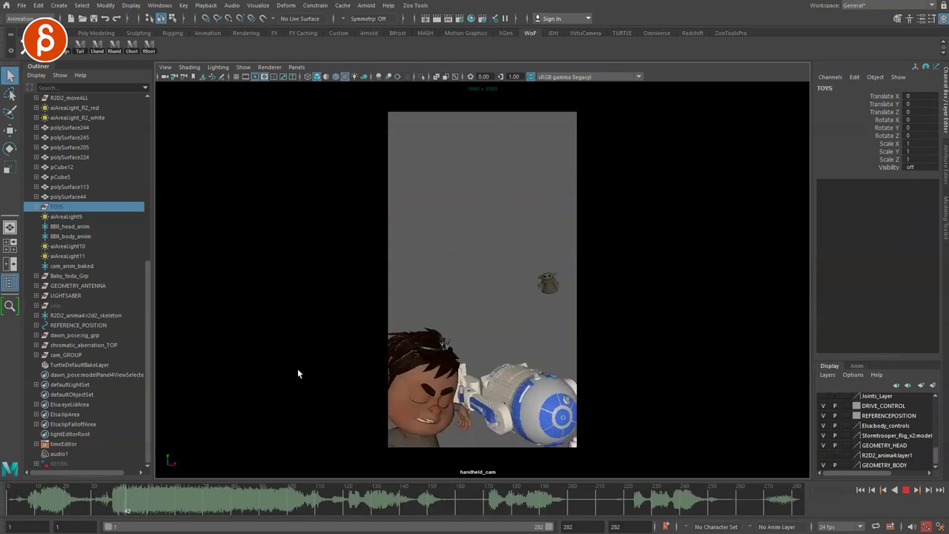
pyautogui.hotkey('alt', 'v')
pyautogui.hotkey('alt', 'shift', 'v')
pyautogui.hotkey('alt', 'v')
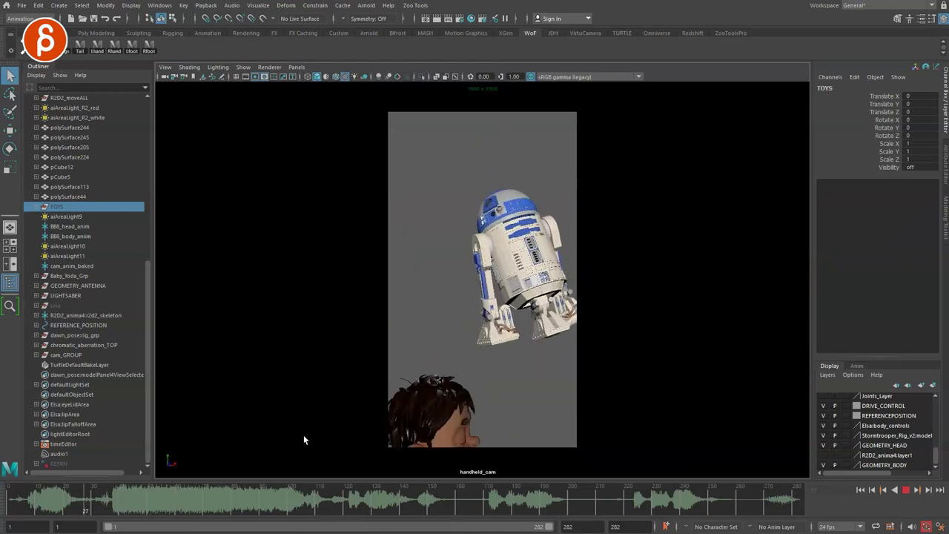
pyautogui.press('Escape')
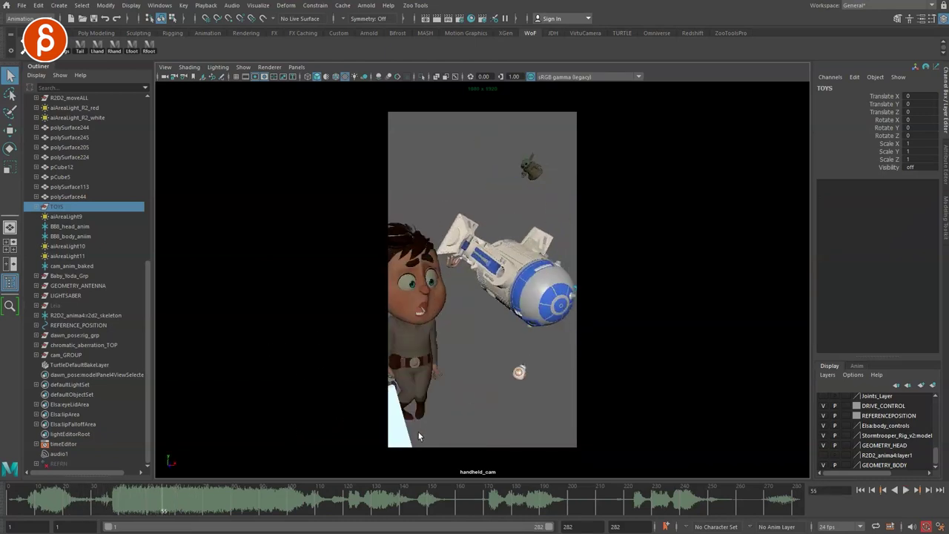
pyautogui.hotkey('alt', 'v')
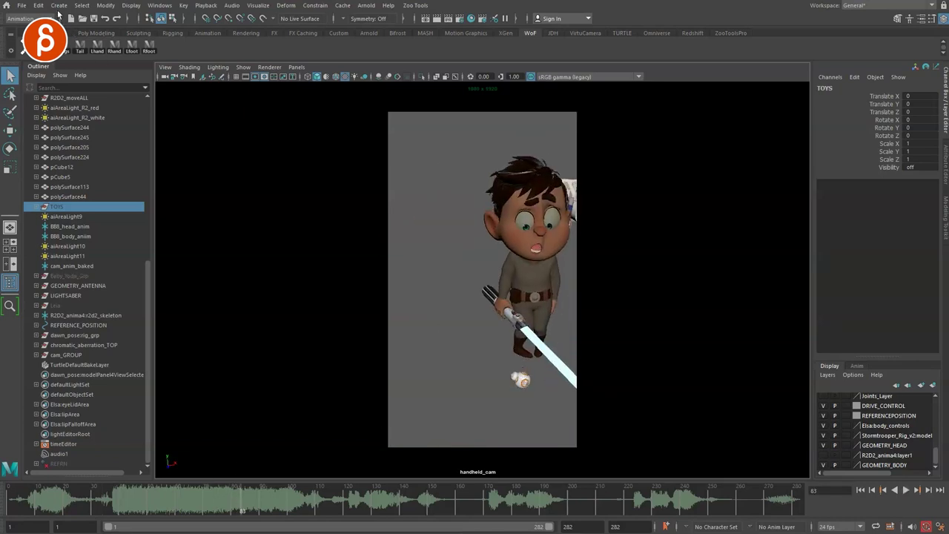
pyautogui.click(60, 6)
pyautogui.moveTo(89, 42)
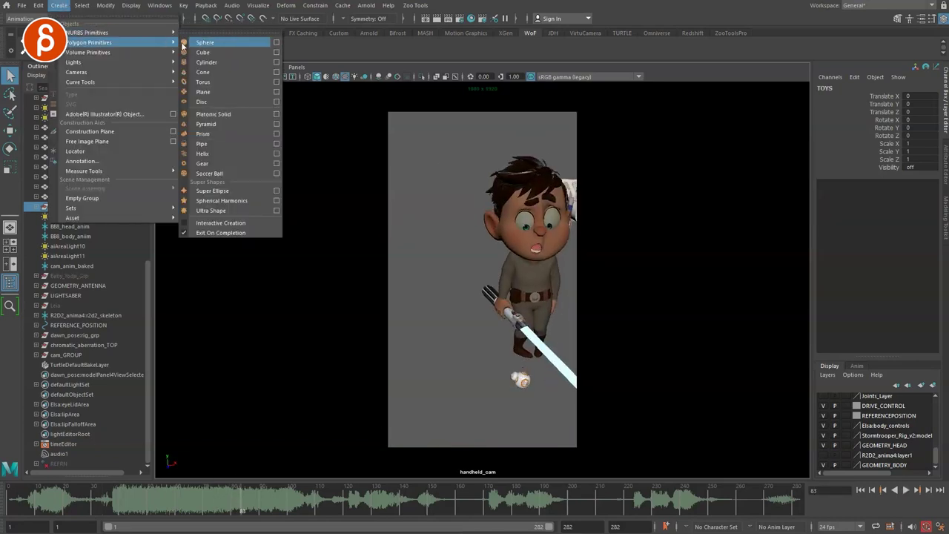
# Create a polygon plane, pPlane1, and lower it beneath the characters to Y -4.136.
pyautogui.click(211, 91)
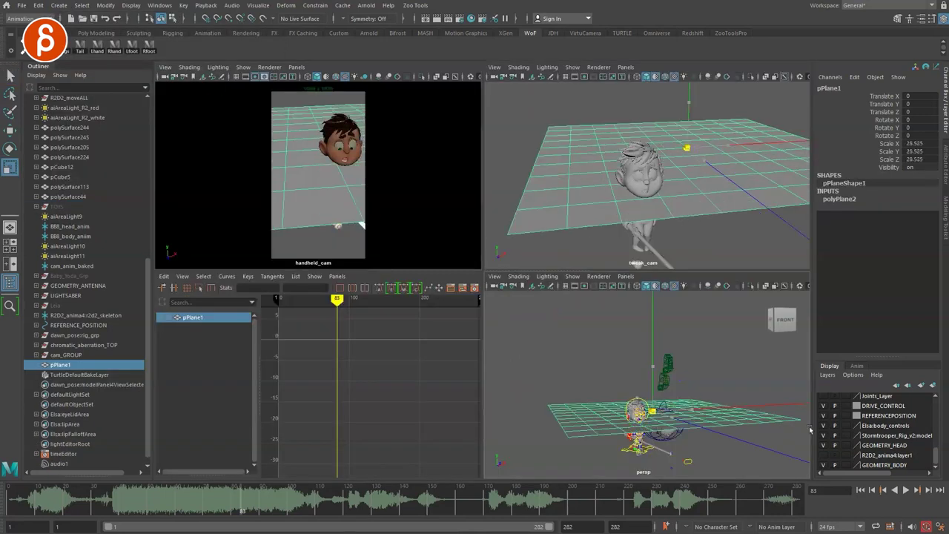
pyautogui.moveTo(655, 391); pyautogui.dragTo(659, 391)
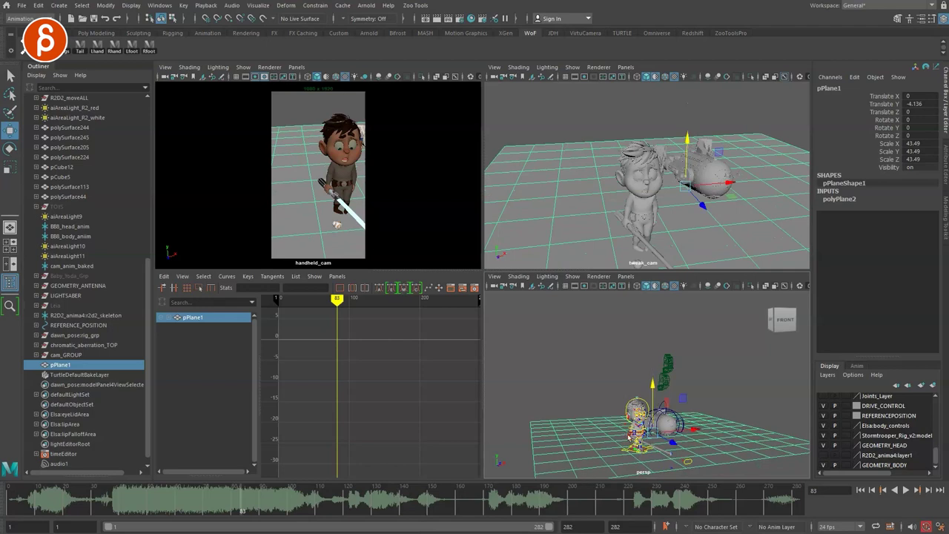
pyautogui.scroll(4, 699, 419)
pyautogui.scroll(3, 699, 419)
pyautogui.scroll(2, 699, 419)
# Play the shot in the maximized handheld camera, stopping at frame 88 and scrubbing to 81.
pyautogui.press('space')
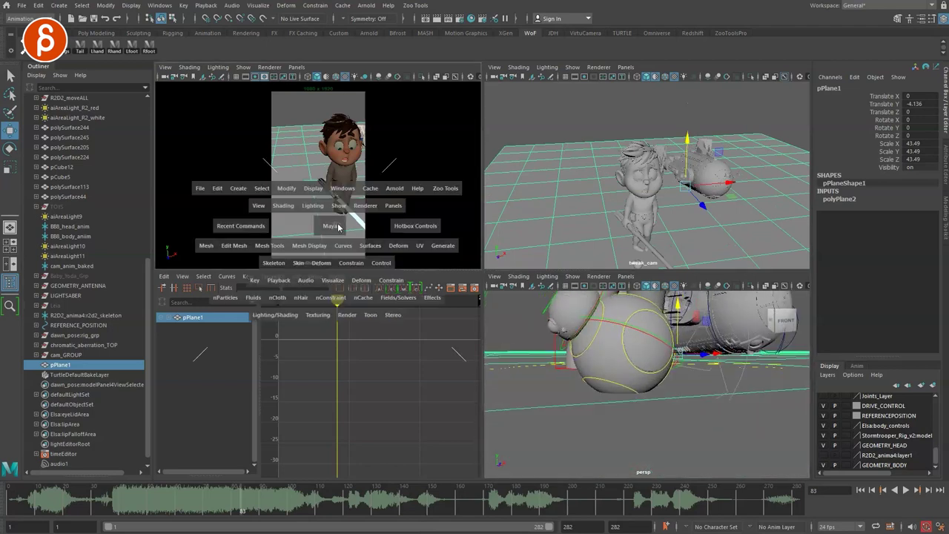
pyautogui.hotkey('alt', 'v')
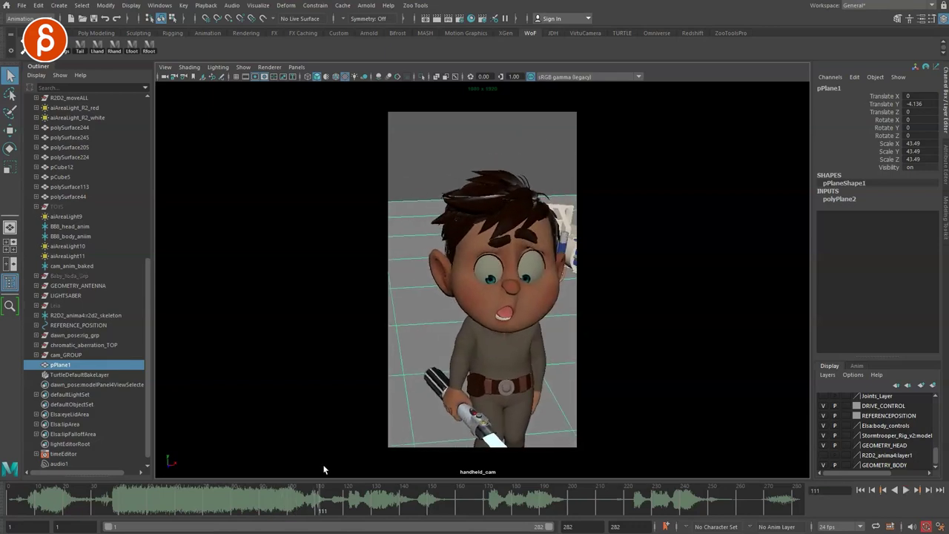
pyautogui.hotkey('alt', 'v')
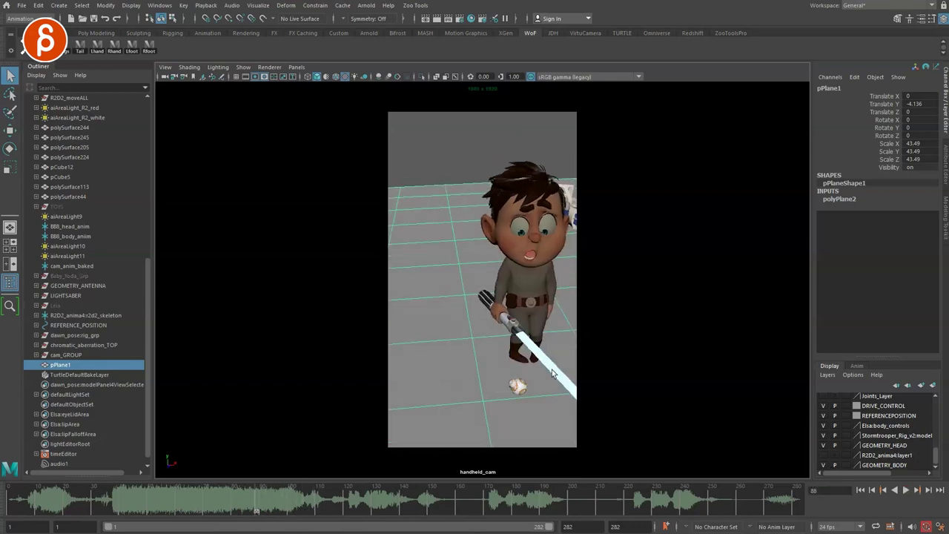
pyautogui.hotkey('alt', 'v')
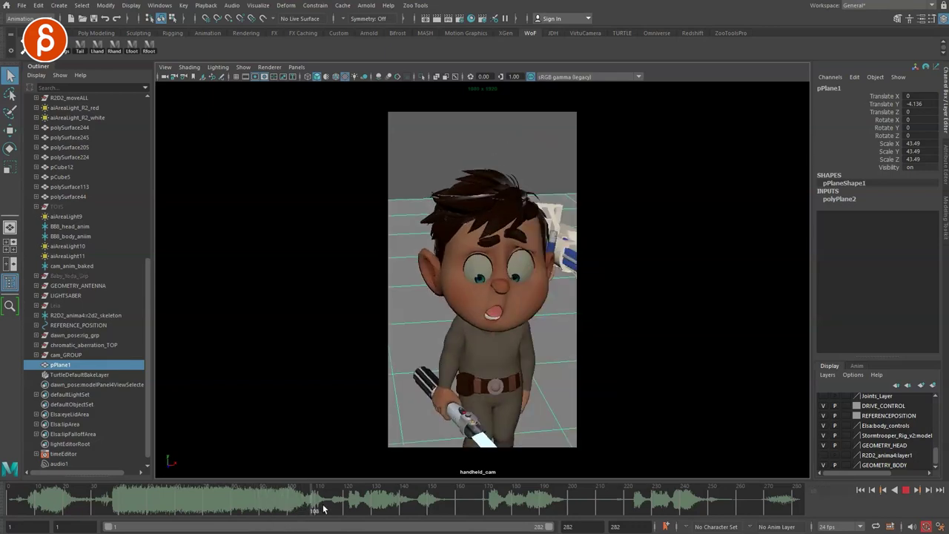
pyautogui.moveTo(347, 511); pyautogui.dragTo(236, 511)
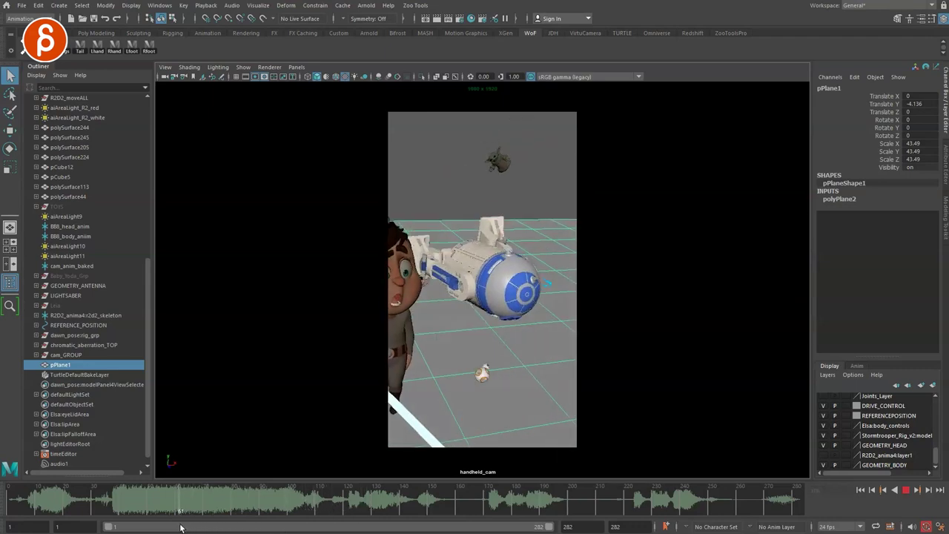
# Hide the wing pieces polySurface224–polySurface244 and the Baby_Yoda_Grp group.
pyautogui.moveTo(95, 495); pyautogui.dragTo(161, 495)
pyautogui.click(504, 267)
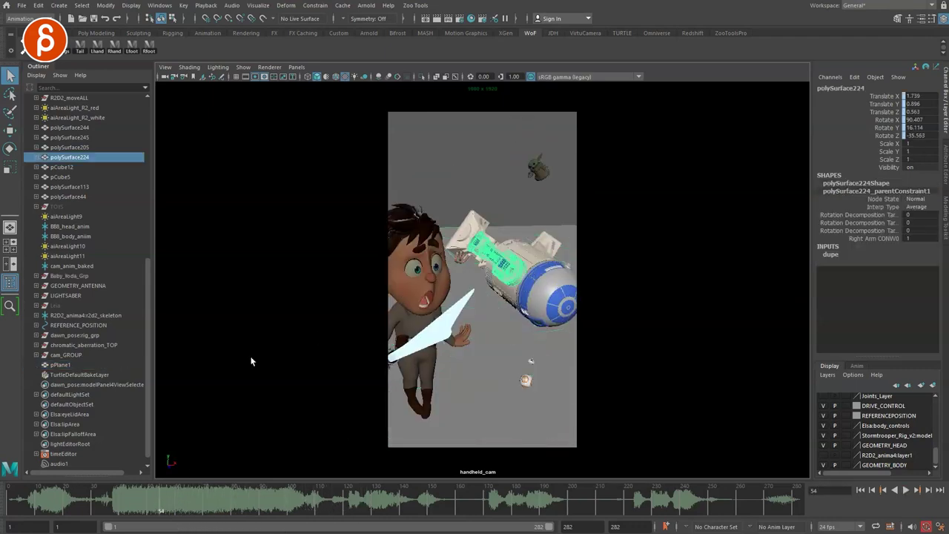
pyautogui.moveTo(145, 275); pyautogui.dragTo(144, 235)
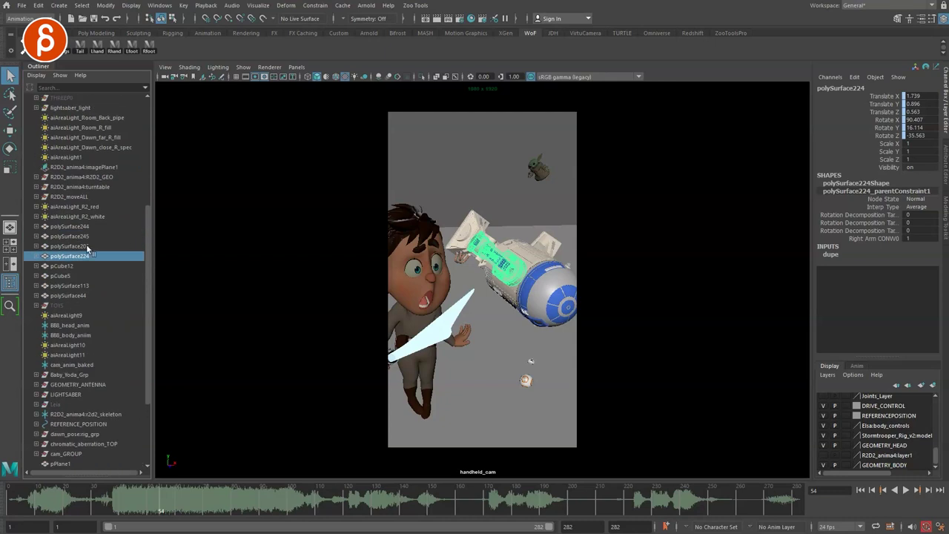
pyautogui.moveTo(69, 256); pyautogui.dragTo(69, 233)
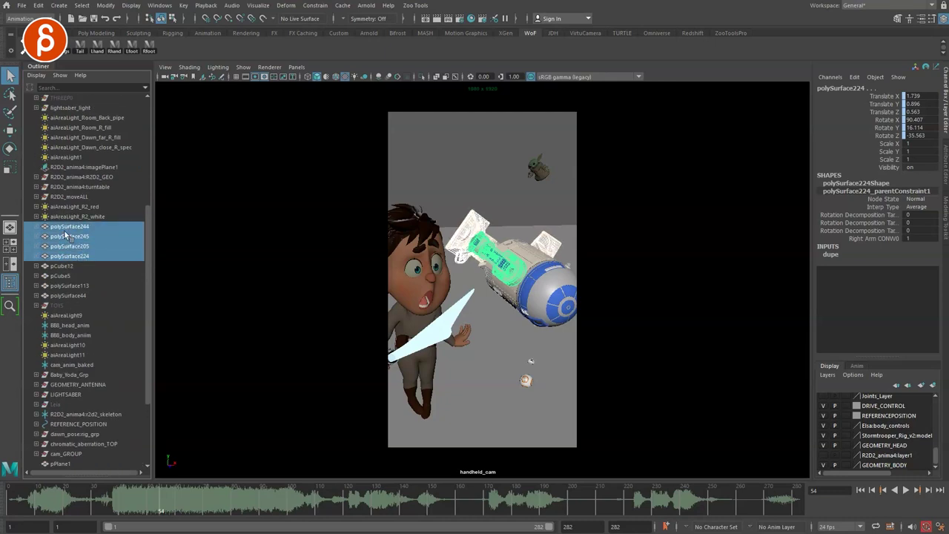
pyautogui.hotkey('ctrl', 'h')
pyautogui.click(536, 169)
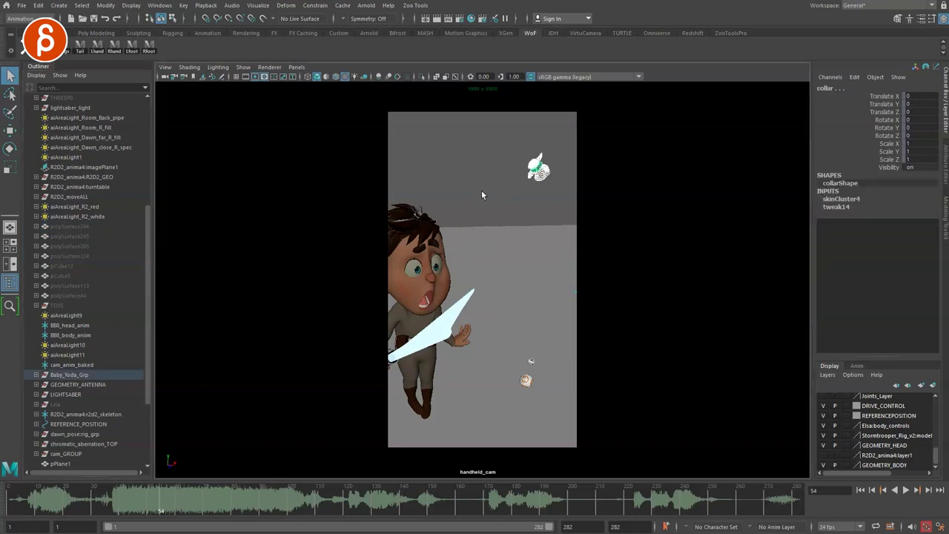
pyautogui.click(68, 375)
pyautogui.hotkey('ctrl', 'h')
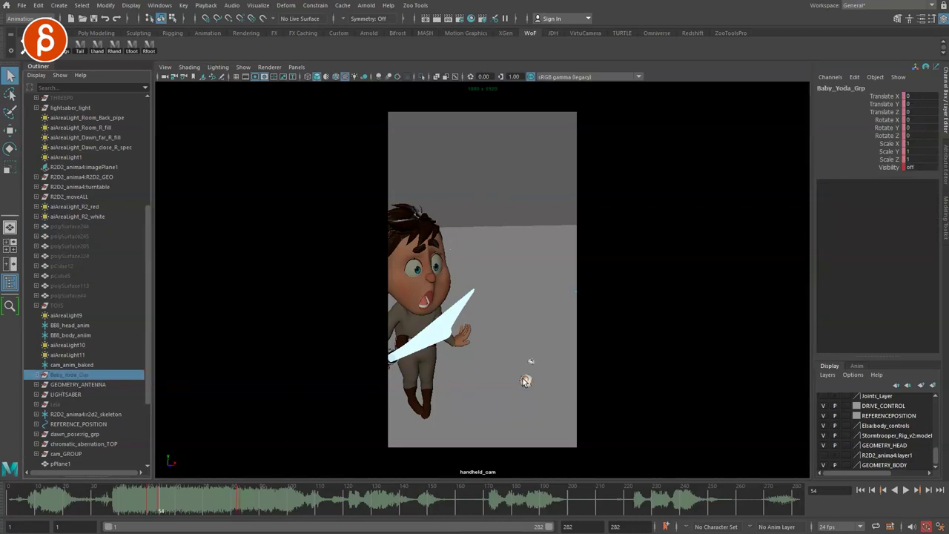
# Select REFERENCE_POSITION, then play and stop the handheld shot, pausing at frame 60.
pyautogui.click(524, 380)
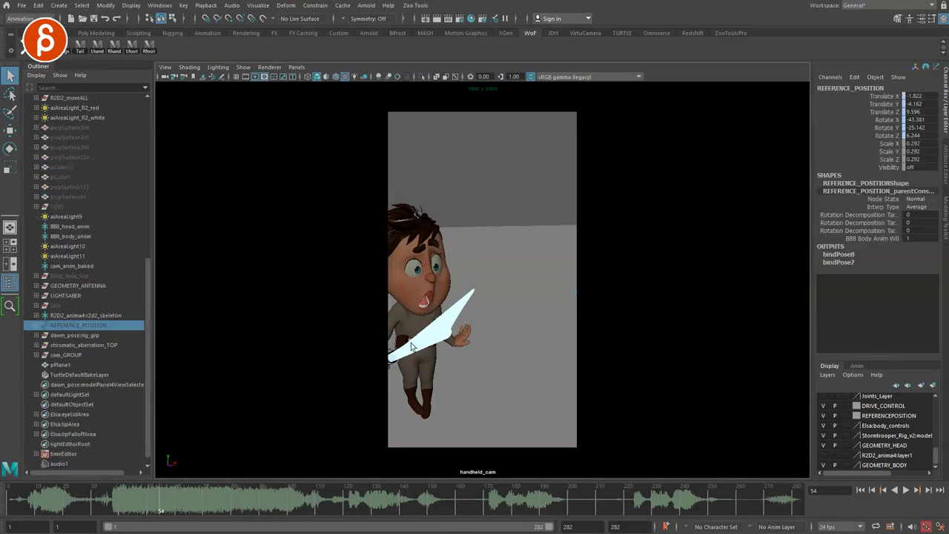
pyautogui.hotkey('alt', 'v')
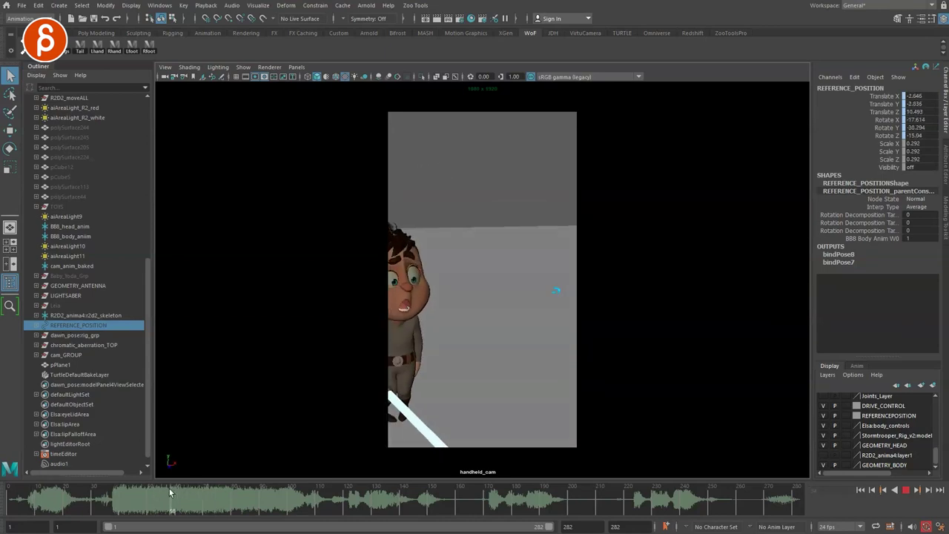
pyautogui.hotkey('alt', 'v')
pyautogui.click(538, 277)
pyautogui.click(469, 197)
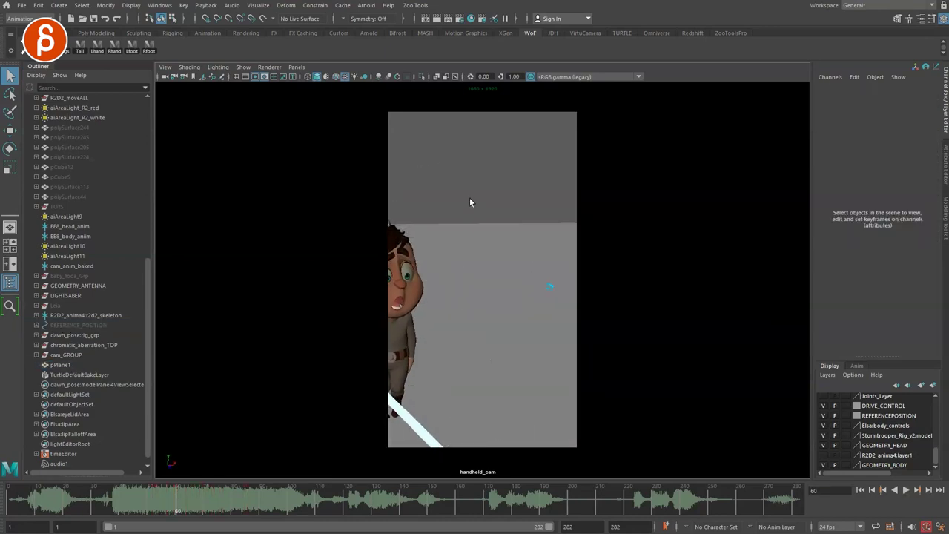
pyautogui.hotkey('alt', 'v')
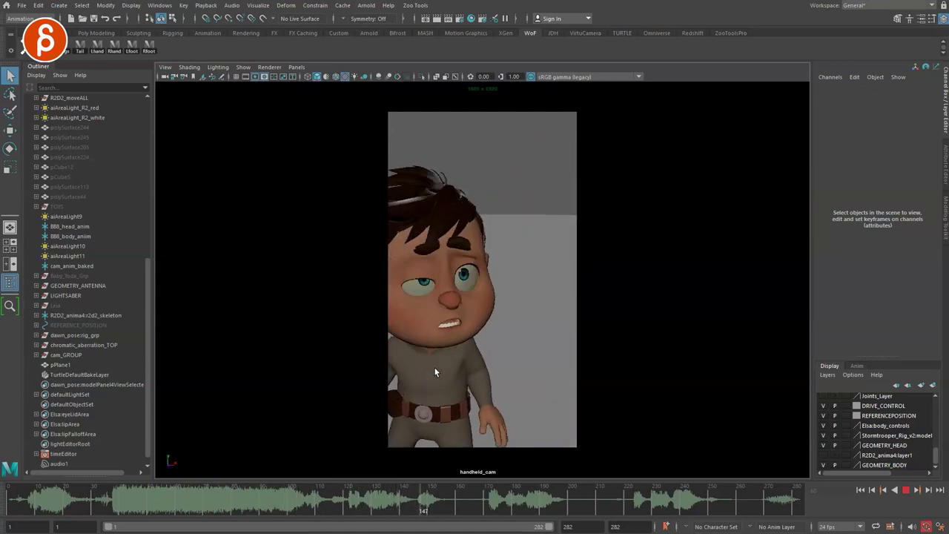
pyautogui.hotkey('alt', 'v')
# Turn off the audio track, play and scrub to frame 156, then enable scene lighting.
pyautogui.click(396, 497)
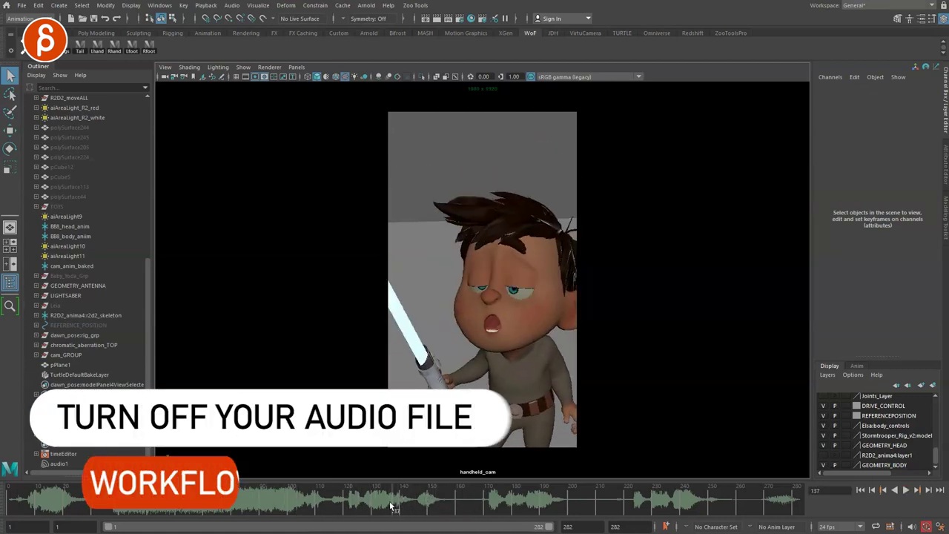
pyautogui.rightClick(392, 500)
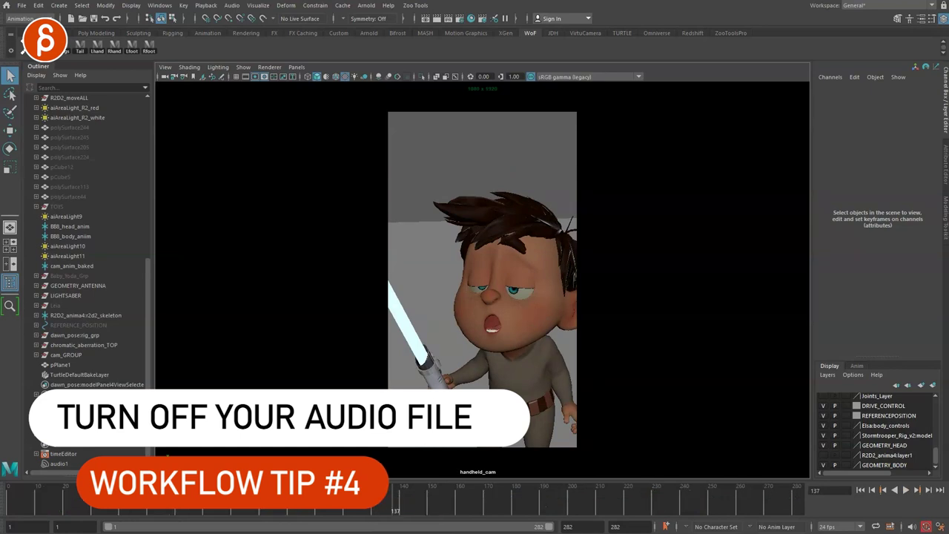
pyautogui.click(186, 499)
pyautogui.hotkey('alt', 'v')
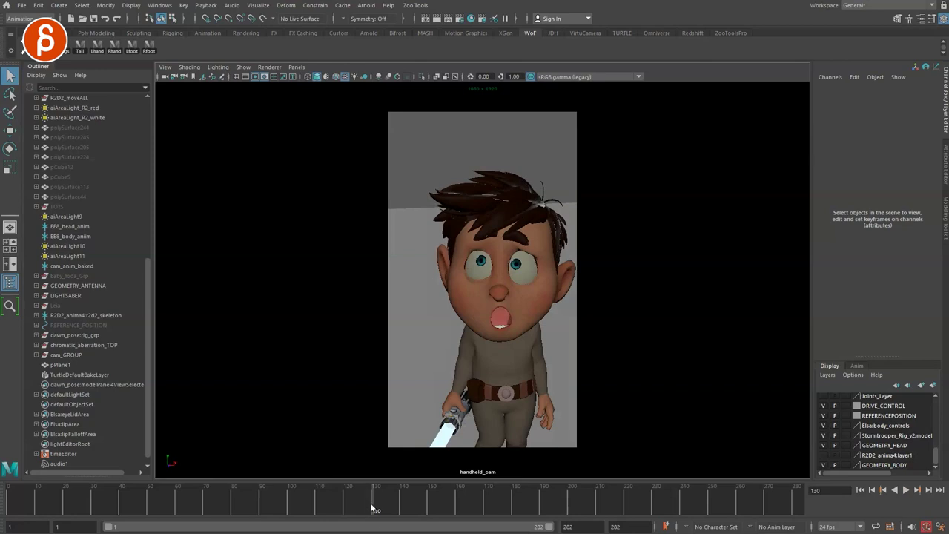
pyautogui.moveTo(423, 504)
pyautogui.mouseDown()
pyautogui.moveTo(438, 516)
pyautogui.moveTo(602, 500)
pyautogui.moveTo(124, 511)
pyautogui.moveTo(246, 513)
pyautogui.moveTo(207, 517)
pyautogui.moveTo(217, 509)
pyautogui.mouseUp()
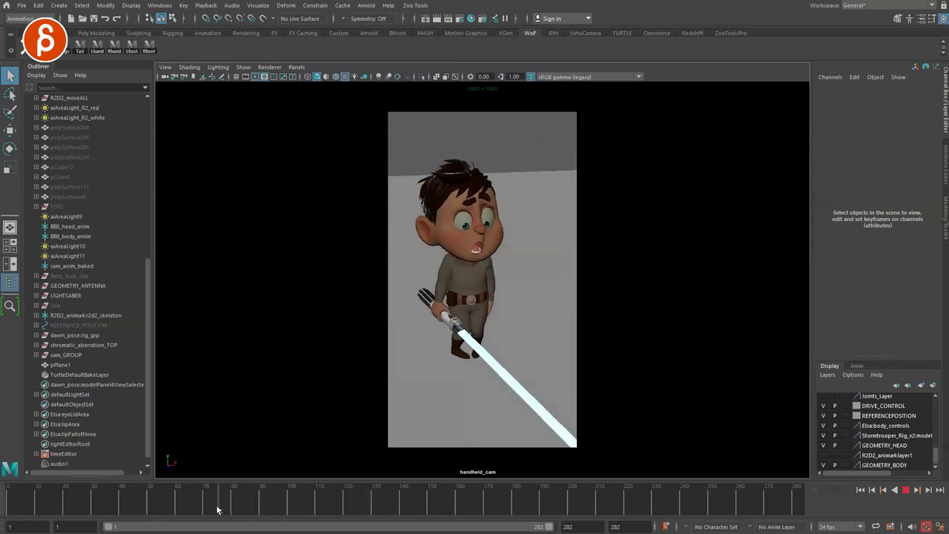
pyautogui.click(359, 76)
pyautogui.click(378, 77)
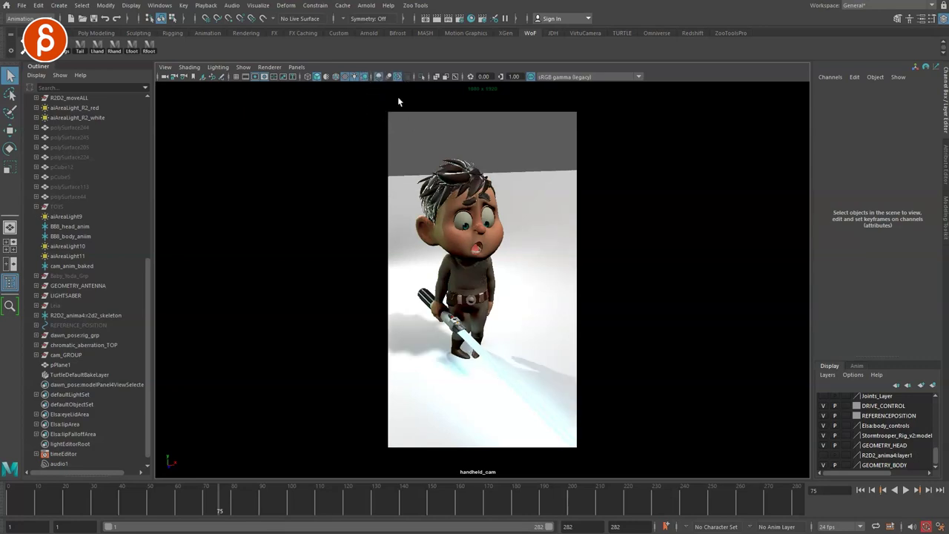
pyautogui.click(194, 510)
pyautogui.hotkey('alt', 'v')
pyautogui.click(115, 512)
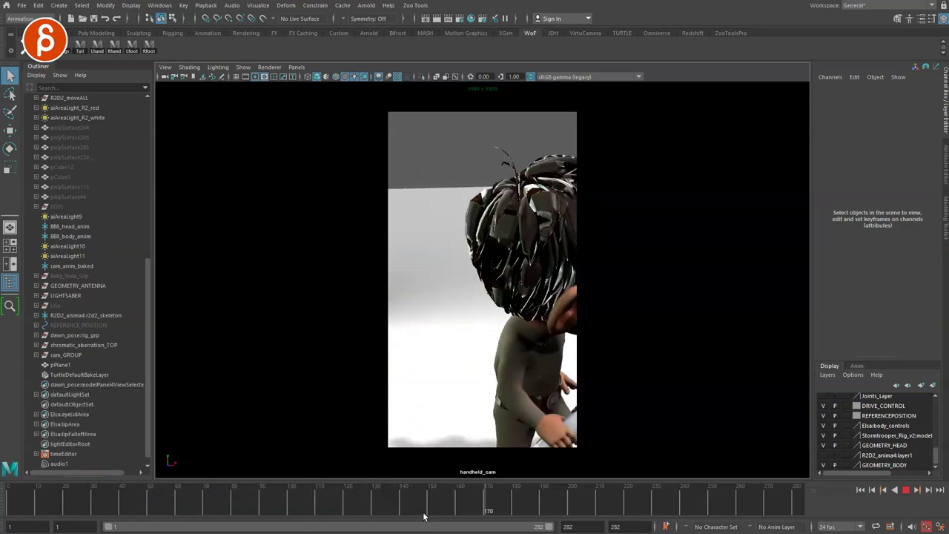
pyautogui.moveTo(132, 504); pyautogui.dragTo(192, 506)
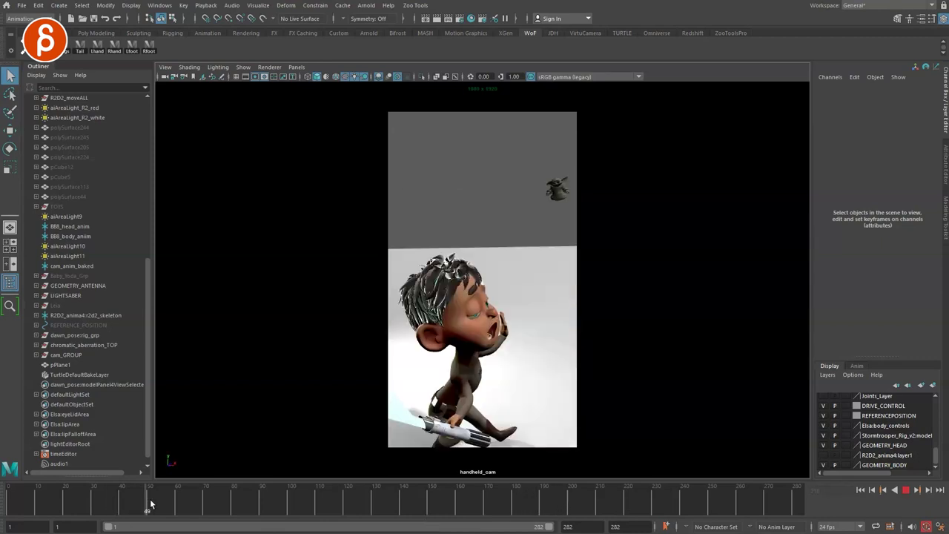
pyautogui.press('Escape')
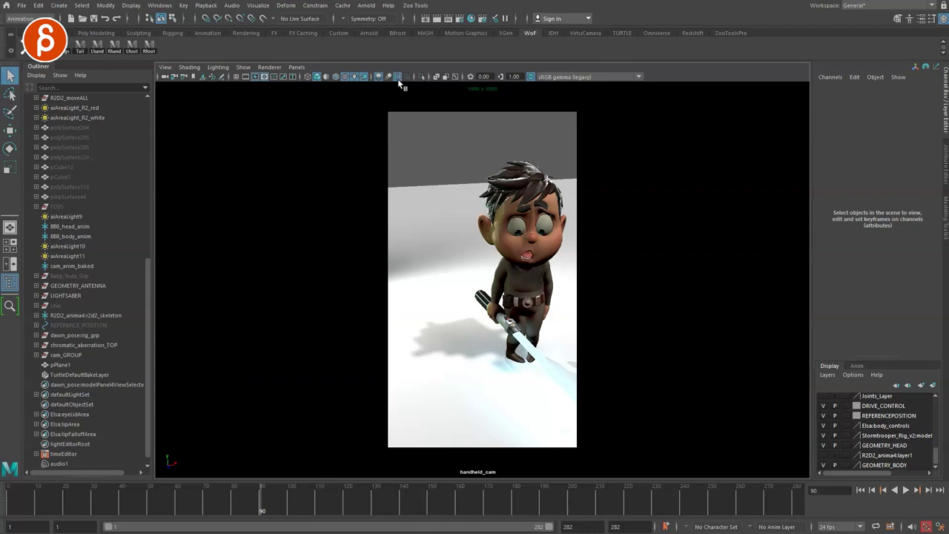
pyautogui.moveTo(327, 501); pyautogui.dragTo(264, 503)
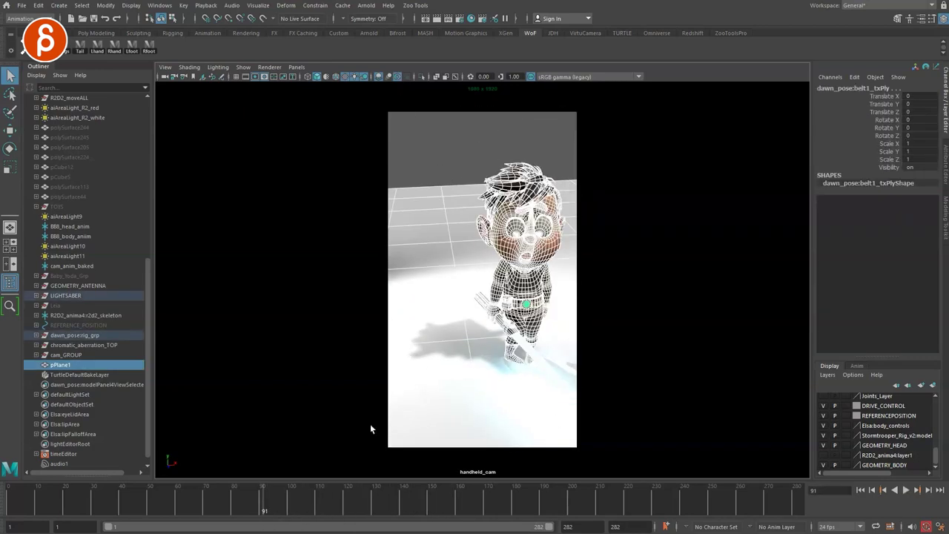
pyautogui.moveTo(252, 504); pyautogui.dragTo(146, 507)
pyautogui.press('Escape')
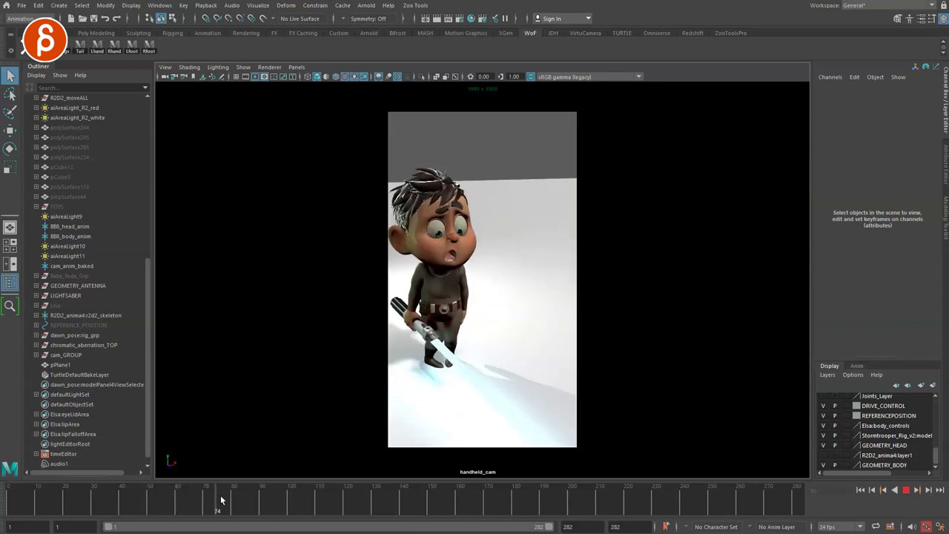
pyautogui.click(364, 78)
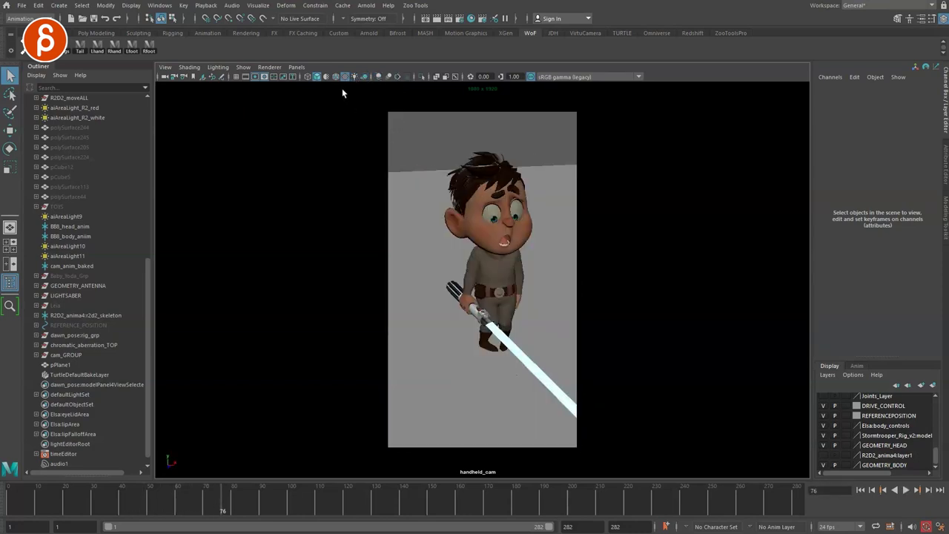
# Turn off viewport textures, switch shading to the default material, and play the shot.
pyautogui.moveTo(223, 504)
pyautogui.mouseDown()
pyautogui.moveTo(258, 504)
pyautogui.moveTo(231, 504)
pyautogui.mouseUp()
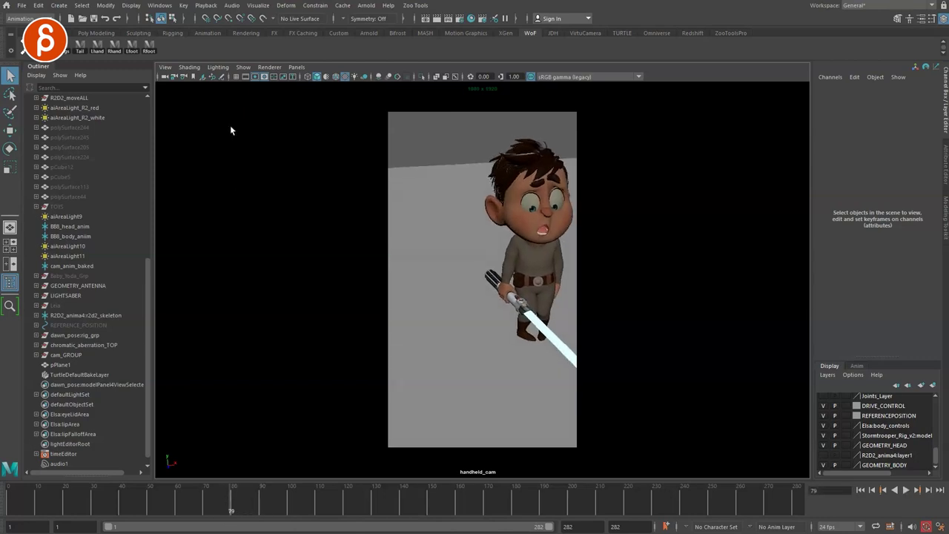
pyautogui.click(344, 77)
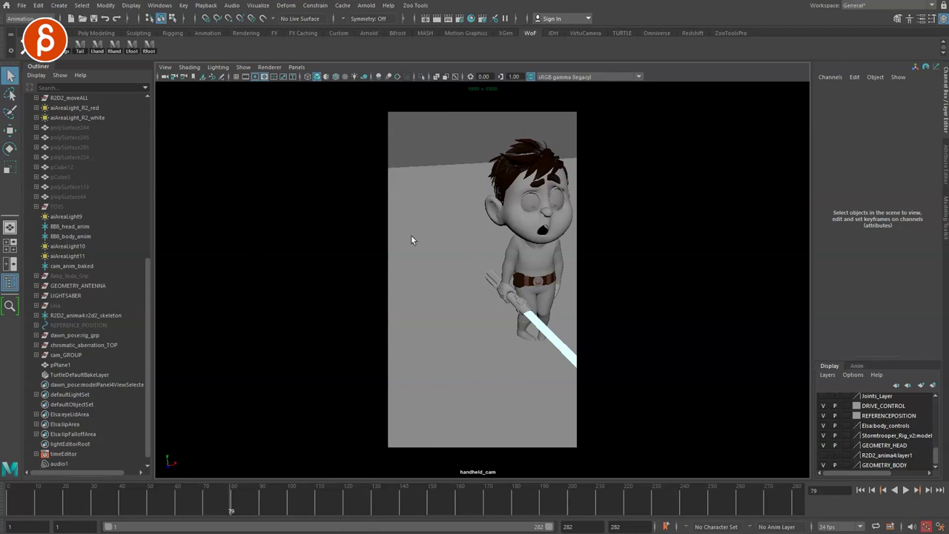
pyautogui.moveTo(234, 502); pyautogui.dragTo(256, 504)
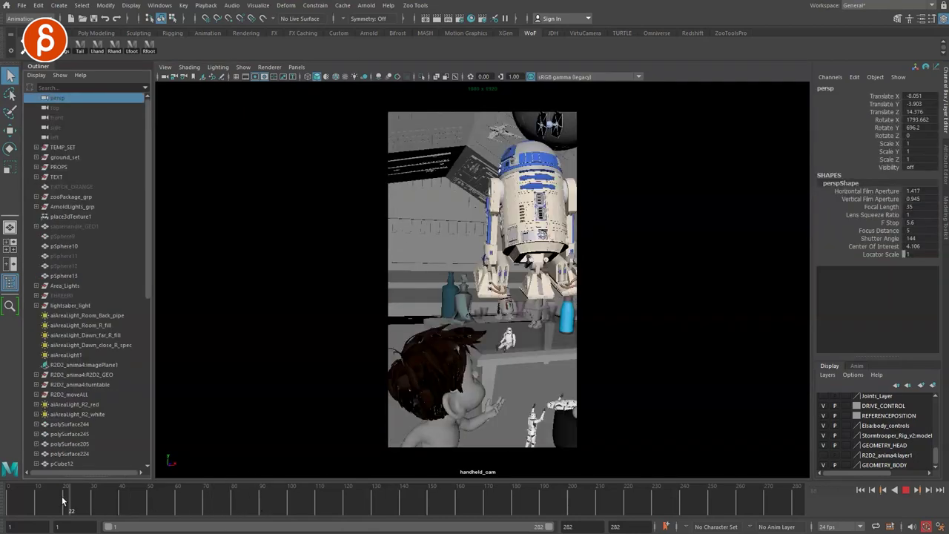
pyautogui.moveTo(197, 504); pyautogui.dragTo(82, 505)
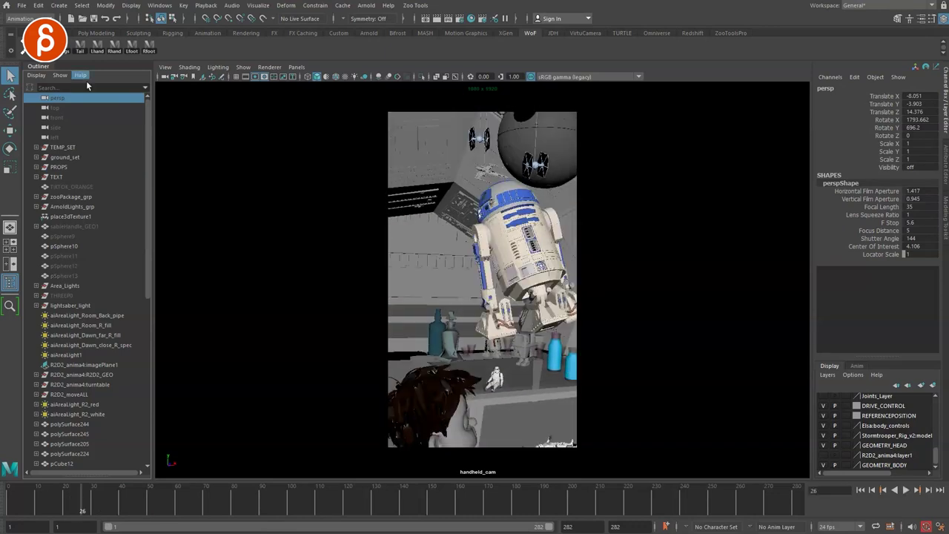
pyautogui.click(187, 68)
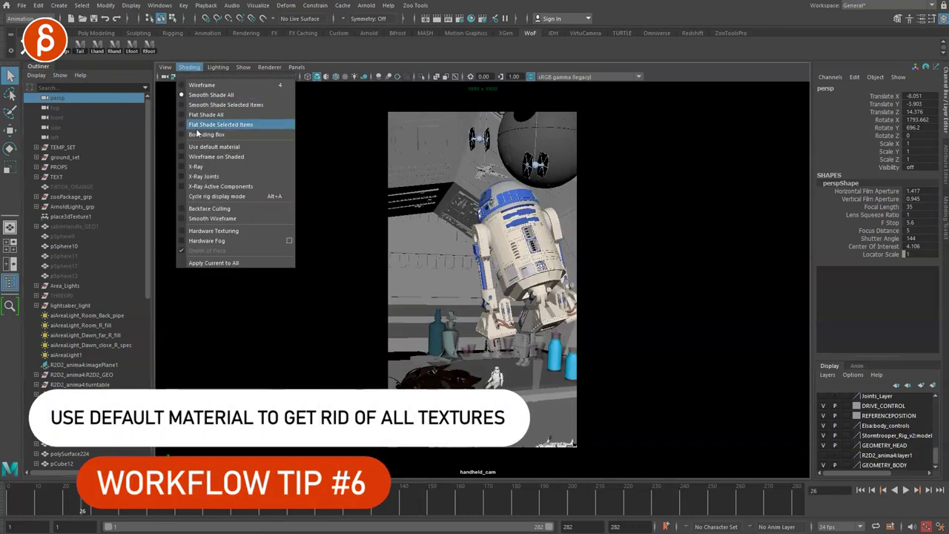
pyautogui.click(203, 147)
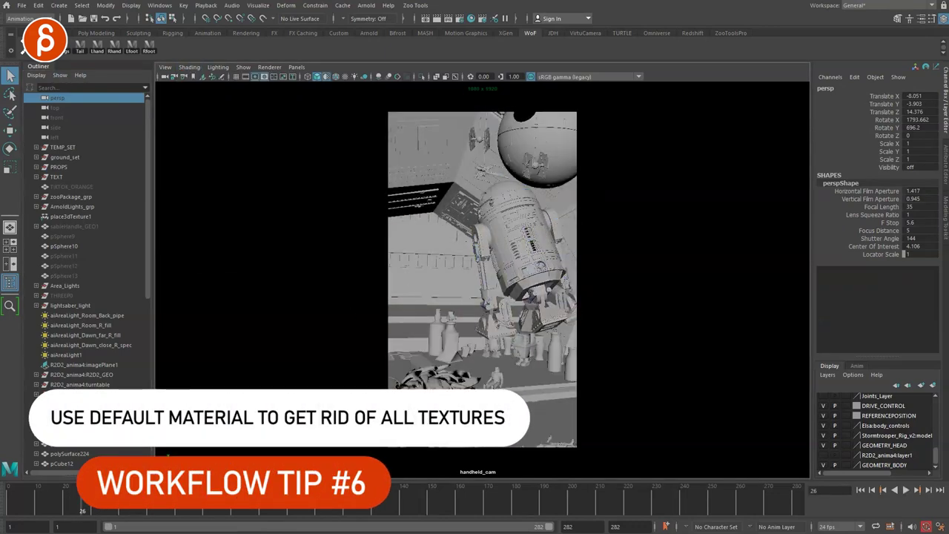
pyautogui.hotkey('alt', 'v')
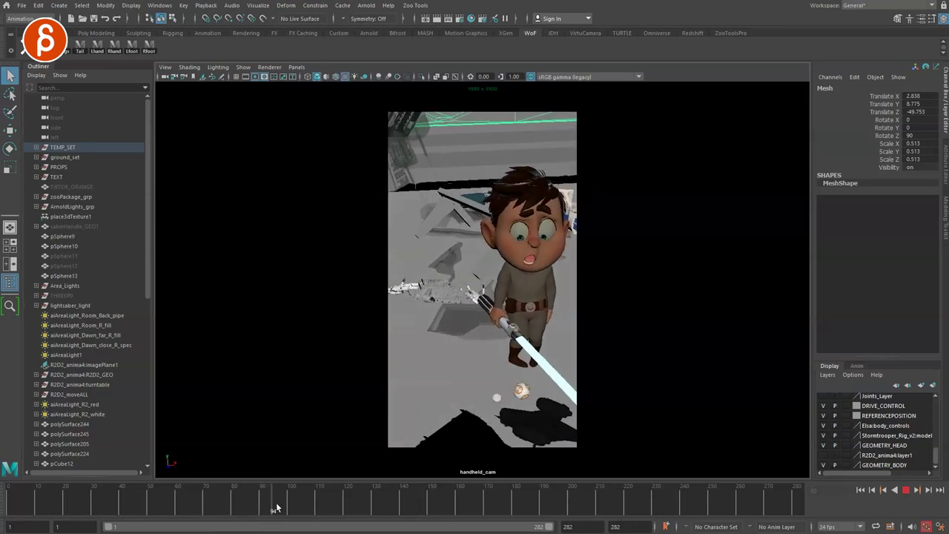
# Export dawn_pose:rig_grp as the Alembic cache dawn_alembic, then rewind to frame 1.
pyautogui.moveTo(256, 502); pyautogui.dragTo(300, 507)
pyautogui.click(489, 275)
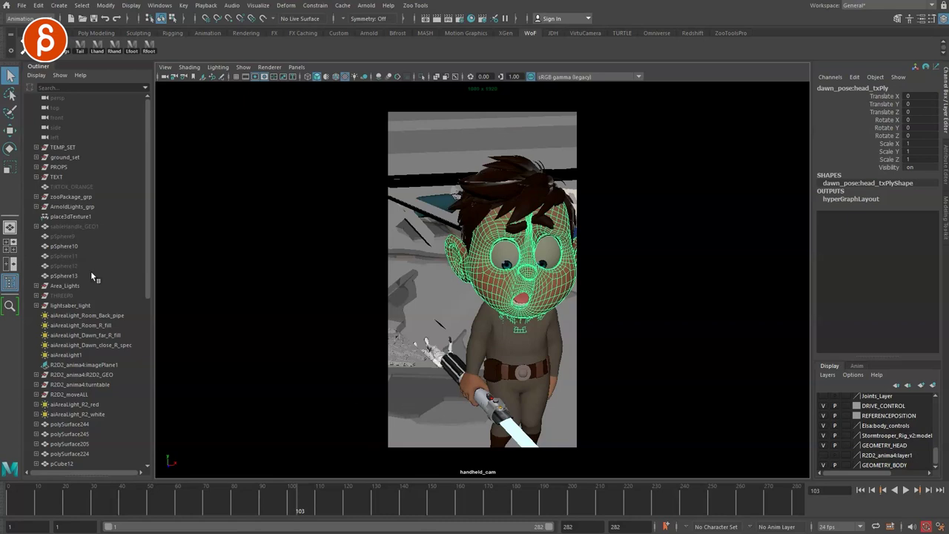
pyautogui.moveTo(148, 261); pyautogui.dragTo(148, 413)
pyautogui.click(88, 356)
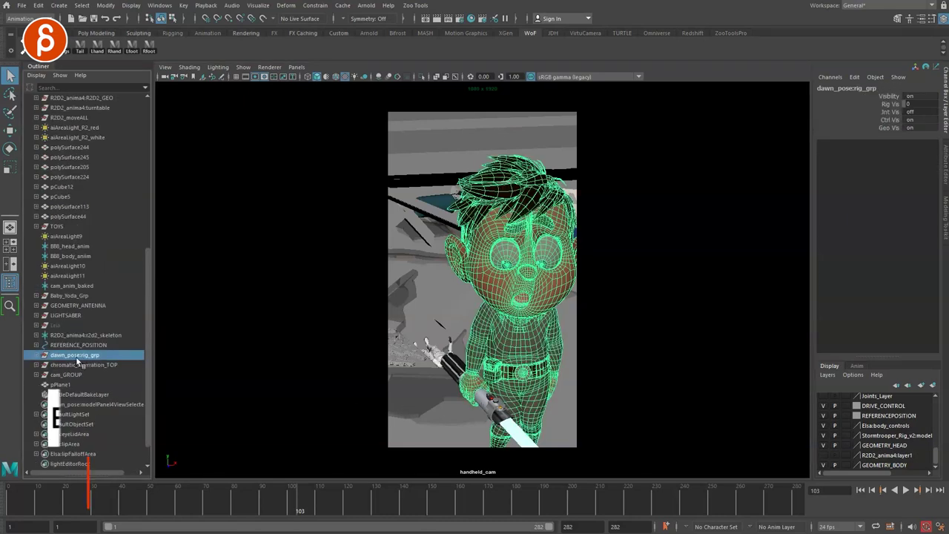
pyautogui.click(343, 6)
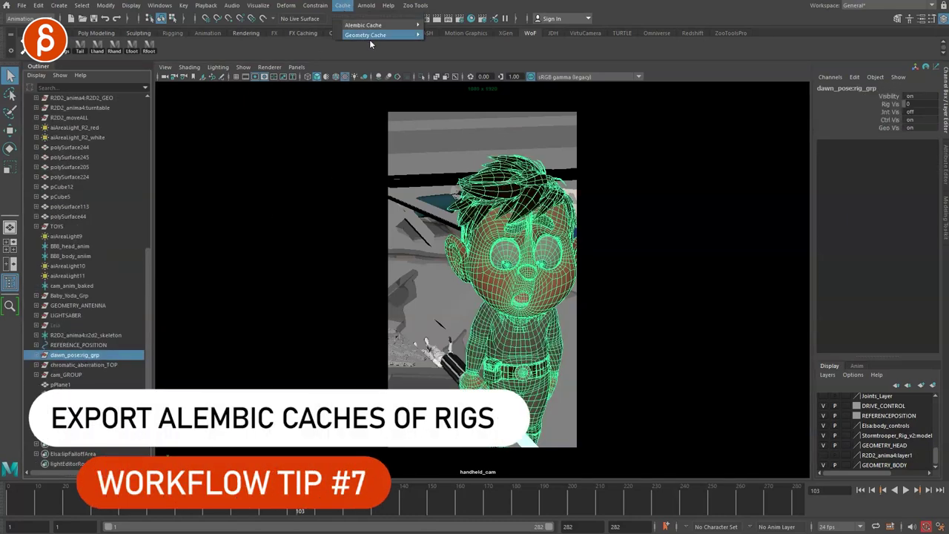
pyautogui.moveTo(363, 25)
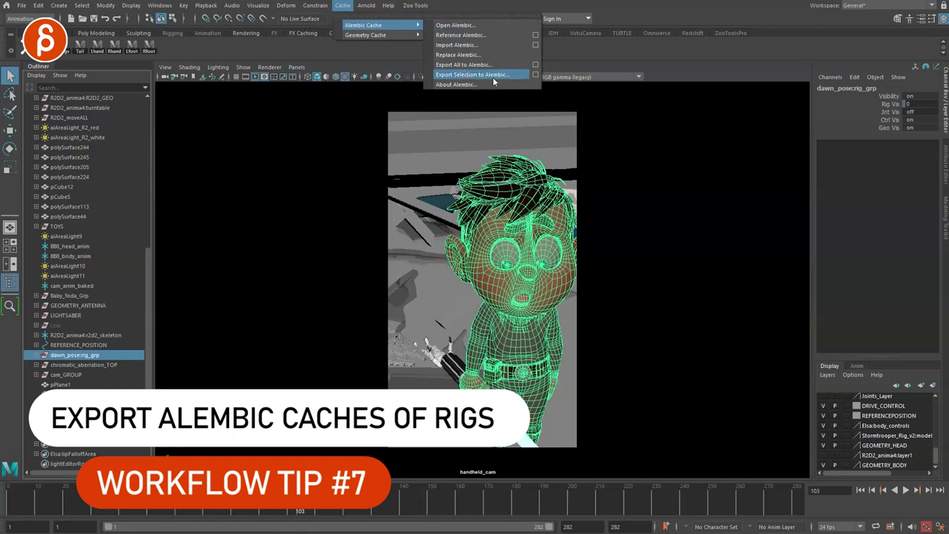
pyautogui.click(496, 75)
pyautogui.write('dawn_alembic')
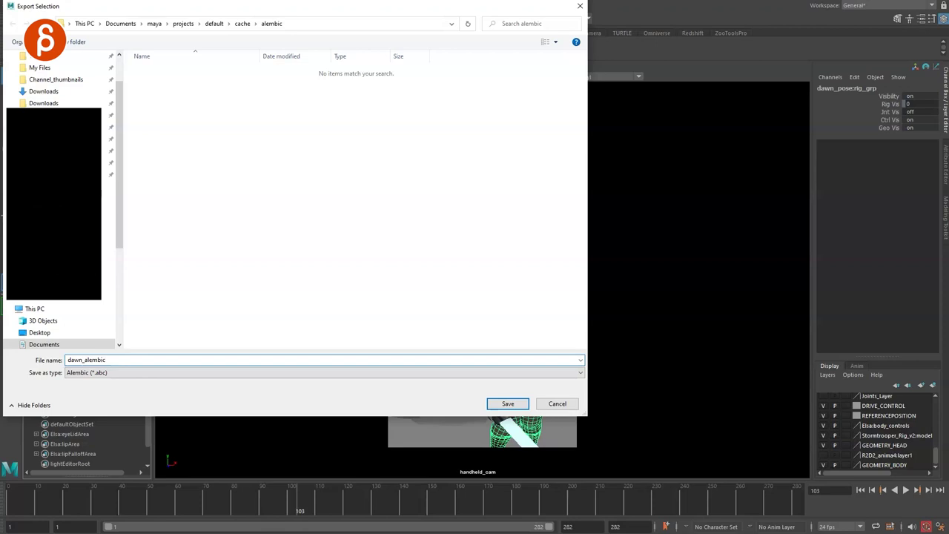
pyautogui.press('Return')
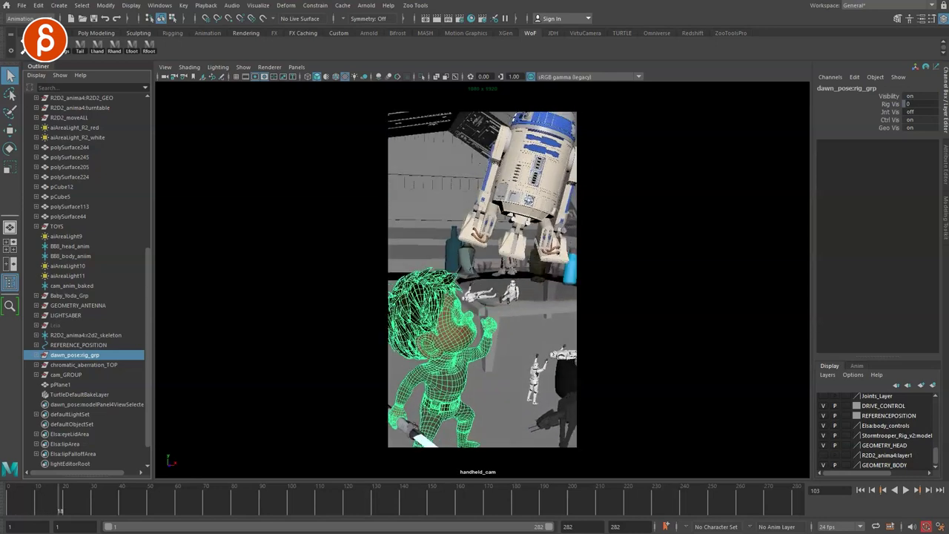
pyautogui.moveTo(295, 511); pyautogui.dragTo(10, 511)
# Hide the Dawn rig, the set pieces, Baby_Yoda_Grp and REFERENCE_POSITION.
pyautogui.hotkey('alt', 'v')
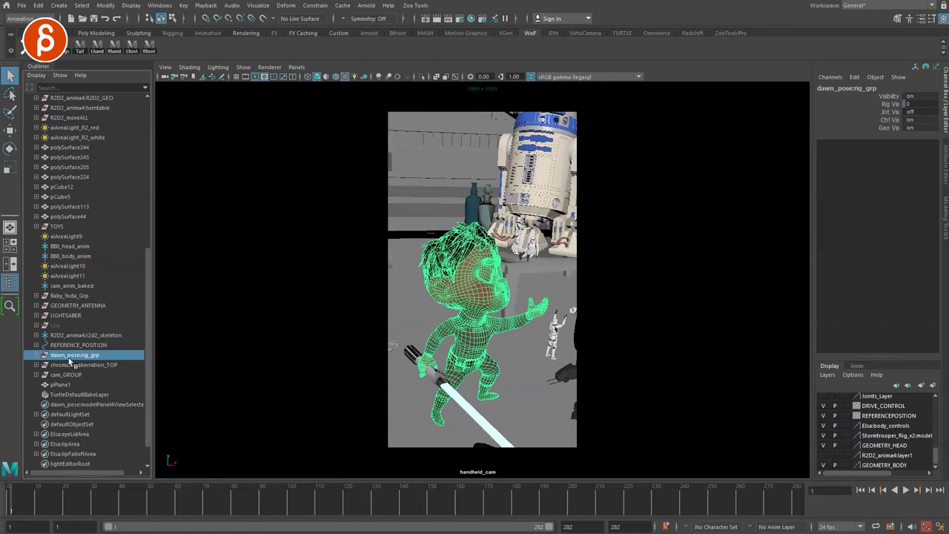
pyautogui.hotkey('ctrl', 'h')
pyautogui.click(141, 176)
pyautogui.keyDown('shift'); pyautogui.click(75, 325); pyautogui.keyUp('shift')
pyautogui.hotkey('ctrl', 'h')
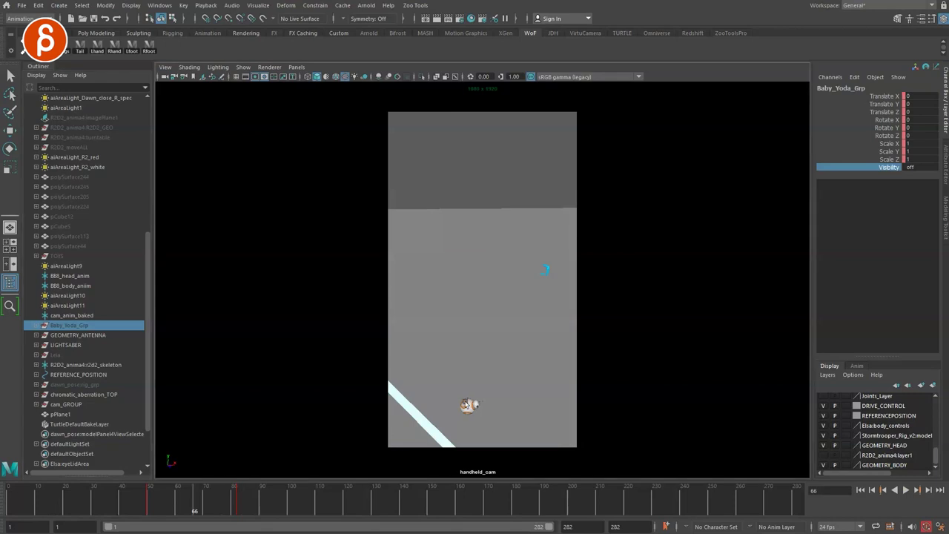
pyautogui.click(78, 375)
pyautogui.hotkey('ctrl', 'h')
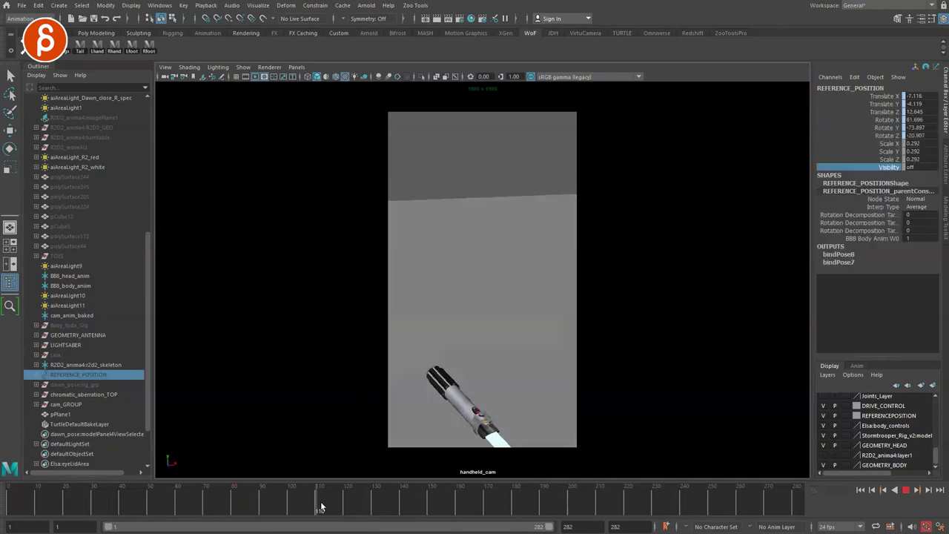
# Import the dawn_alembic.abc cache file.
pyautogui.click(20, 7)
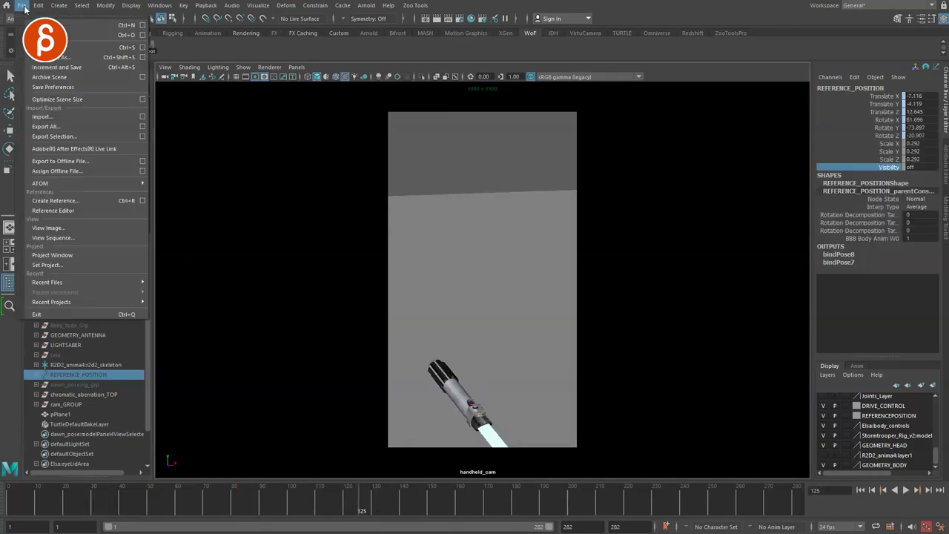
pyautogui.click(42, 116)
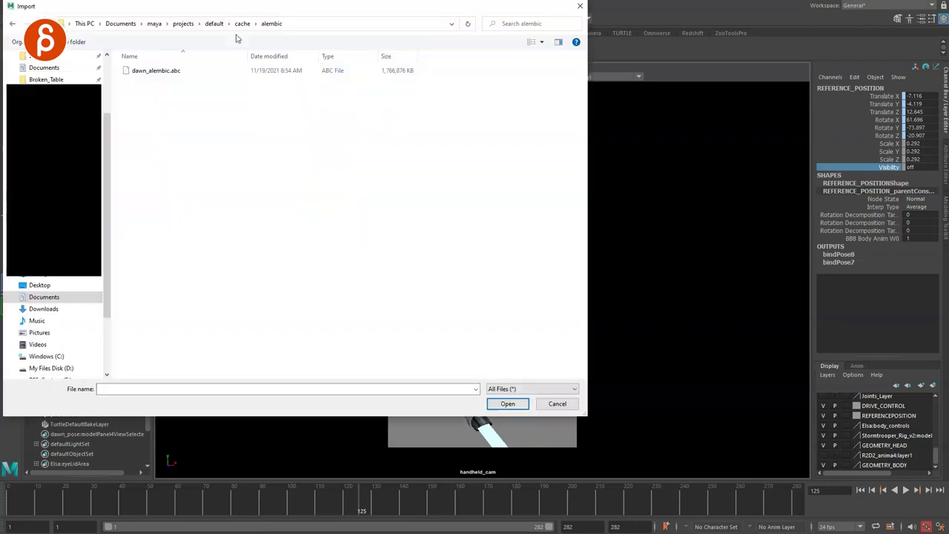
pyautogui.click(156, 71)
pyautogui.click(507, 403)
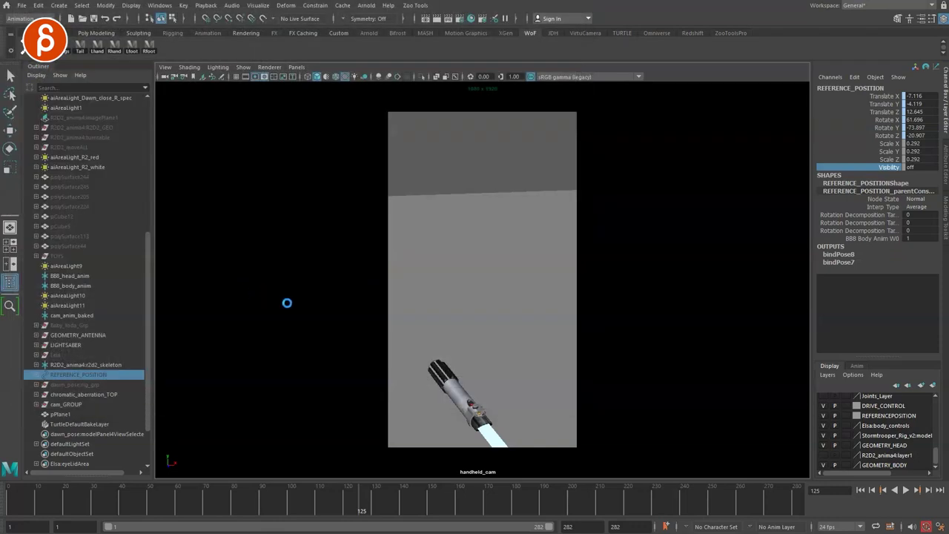
# Hide the imported character's body and head meshes.
pyautogui.moveTo(353, 509); pyautogui.dragTo(59, 509)
pyautogui.click(512, 198)
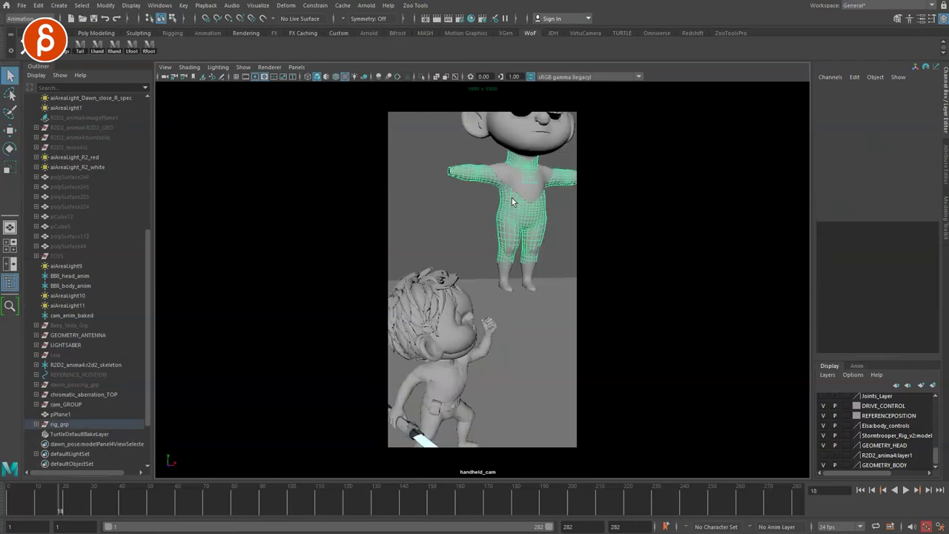
pyautogui.hotkey('ctrl', 'h')
pyautogui.moveTo(456, 230); pyautogui.dragTo(562, 131)
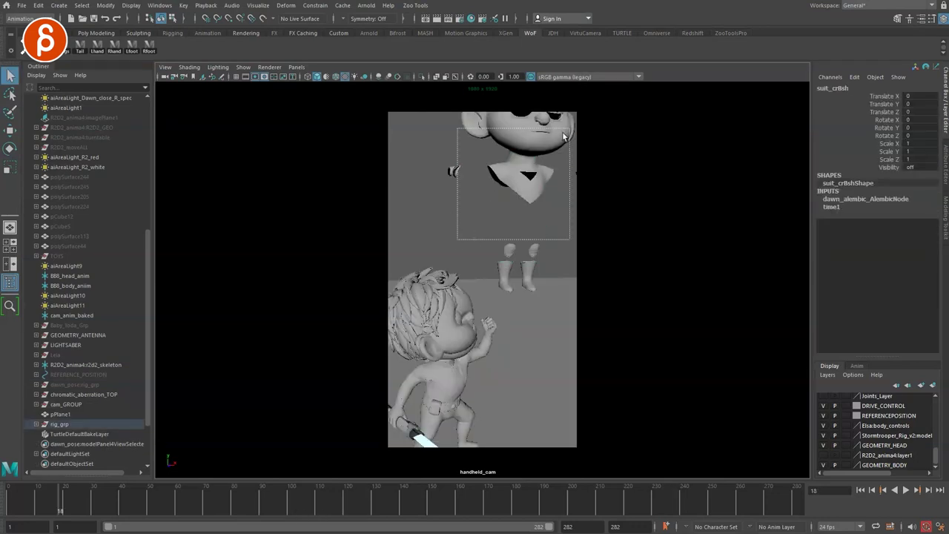
pyautogui.hotkey('ctrl', 'h')
pyautogui.moveTo(545, 281); pyautogui.dragTo(540, 289)
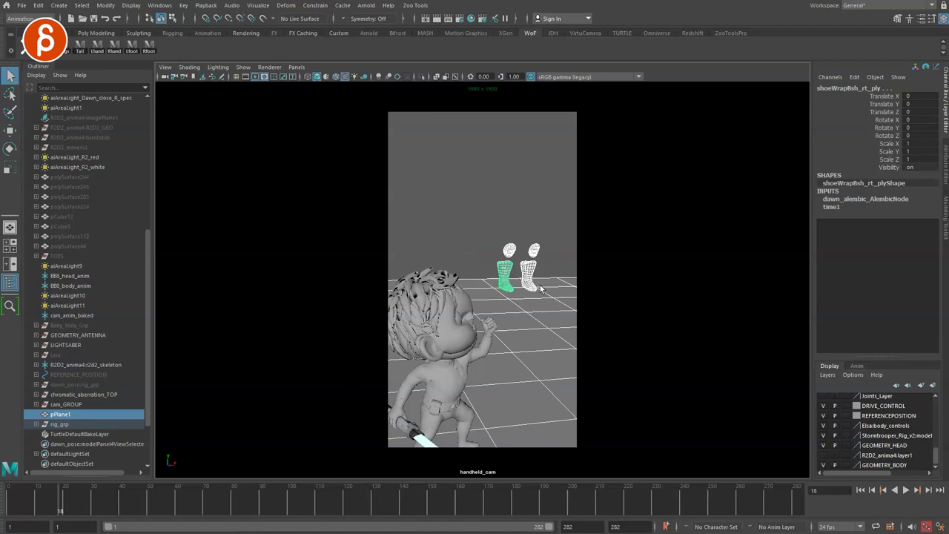
# Scrub back to the start and play the cached animation.
pyautogui.click(401, 391)
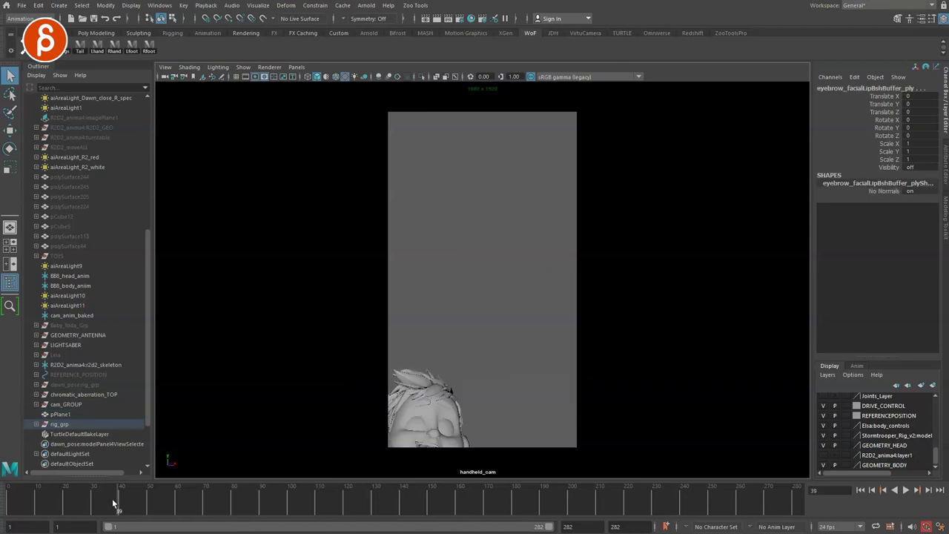
pyautogui.moveTo(104, 502); pyautogui.dragTo(10, 504)
pyautogui.hotkey('alt', 'v')
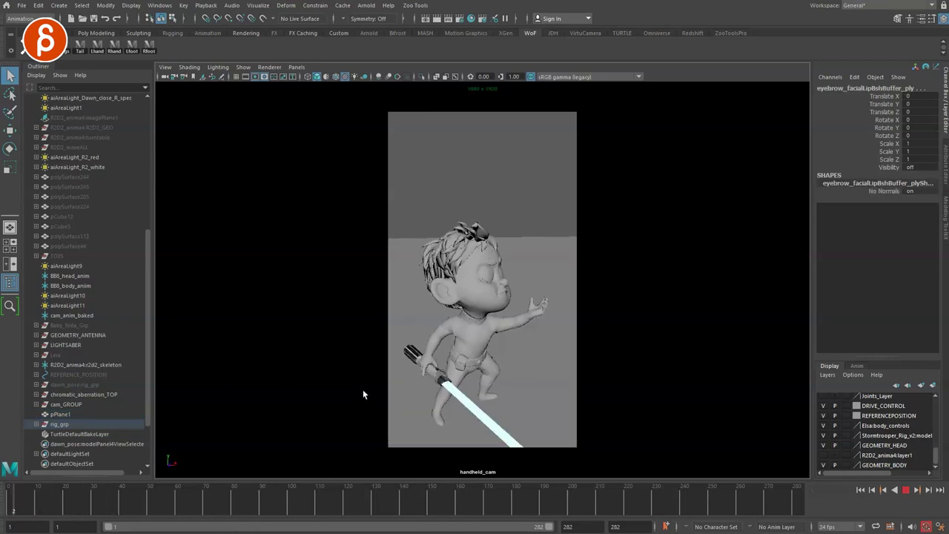
pyautogui.hotkey('alt', 'v')
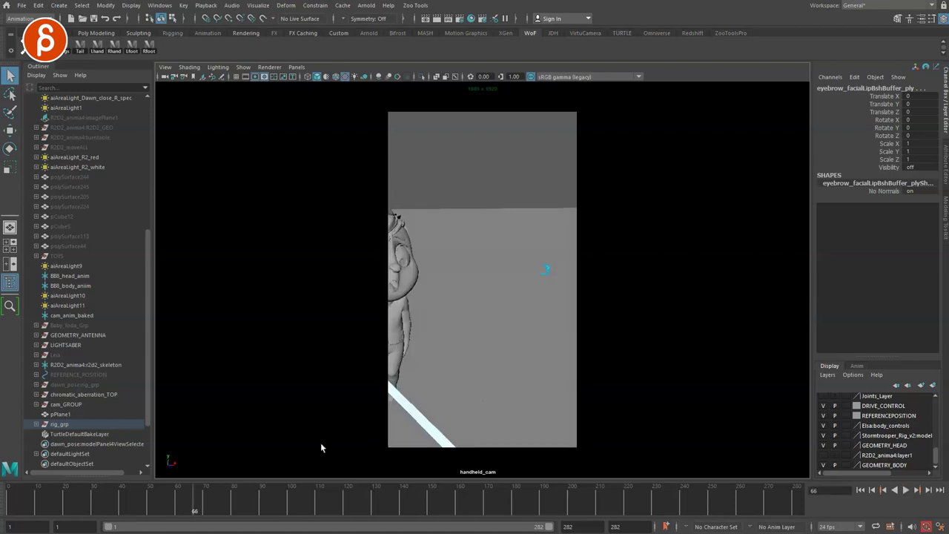
pyautogui.hotkey('alt', 'v')
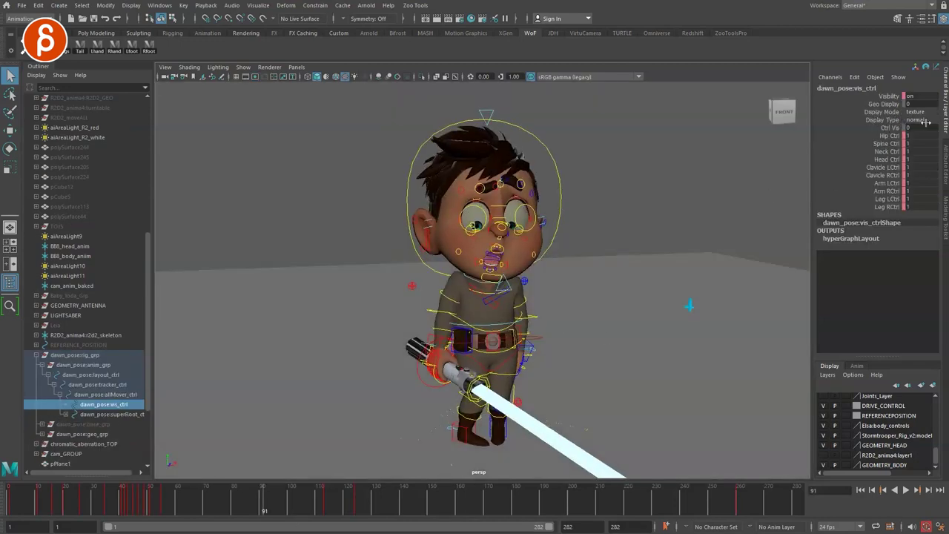
# Try template and reference Display Type on dawn_pose:vis_ctrl, then restore normal.
pyautogui.click(925, 121)
pyautogui.click(923, 139)
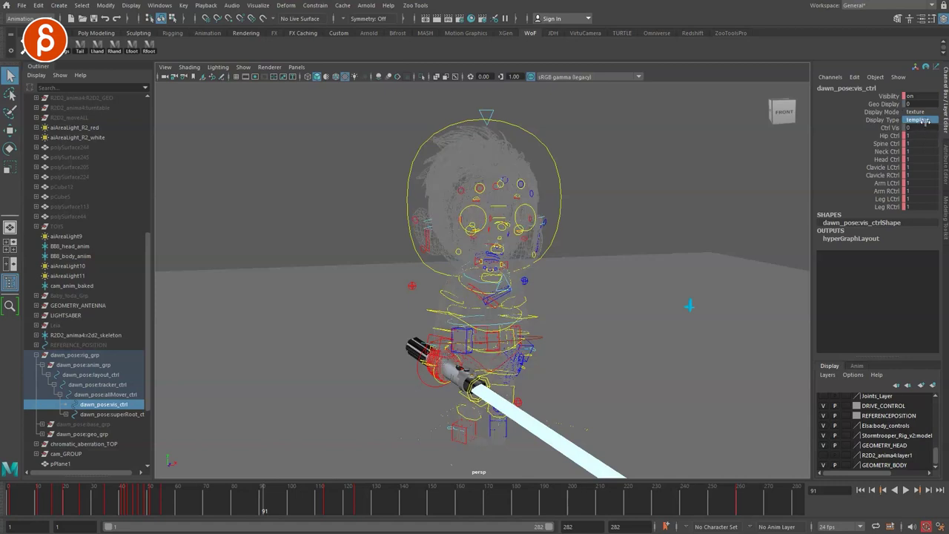
pyautogui.click(925, 121)
pyautogui.click(922, 147)
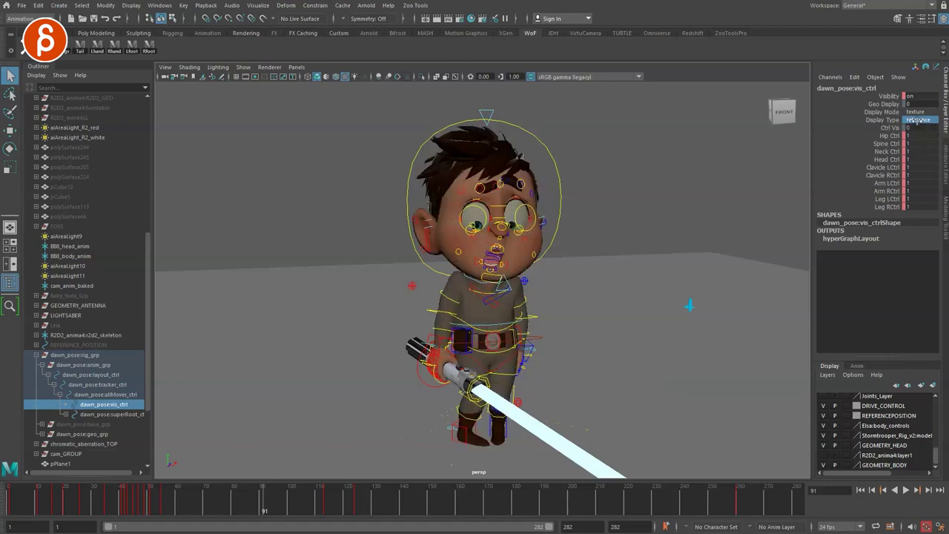
pyautogui.click(919, 121)
# Set the vis control's Display Mode to proxy and play the animation.
pyautogui.click(921, 112)
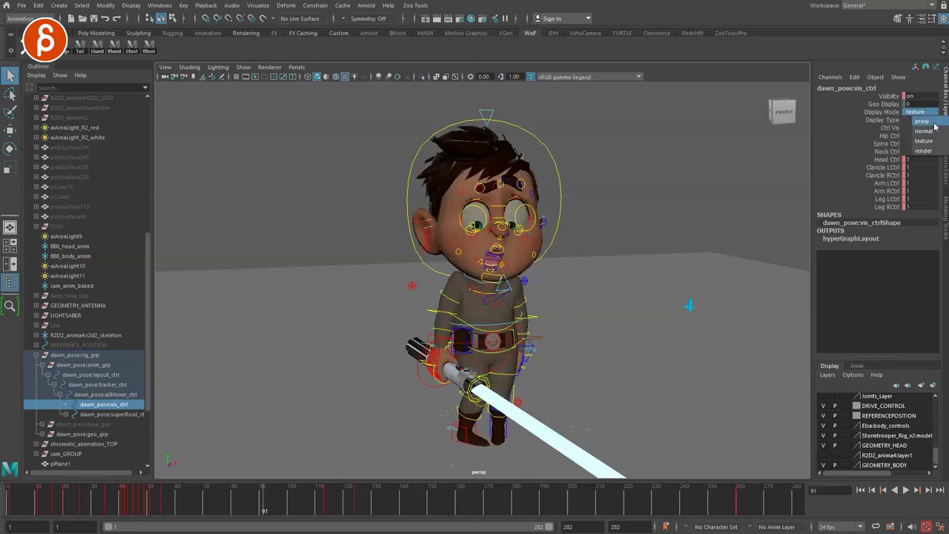
pyautogui.click(933, 124)
pyautogui.hotkey('alt', 'v')
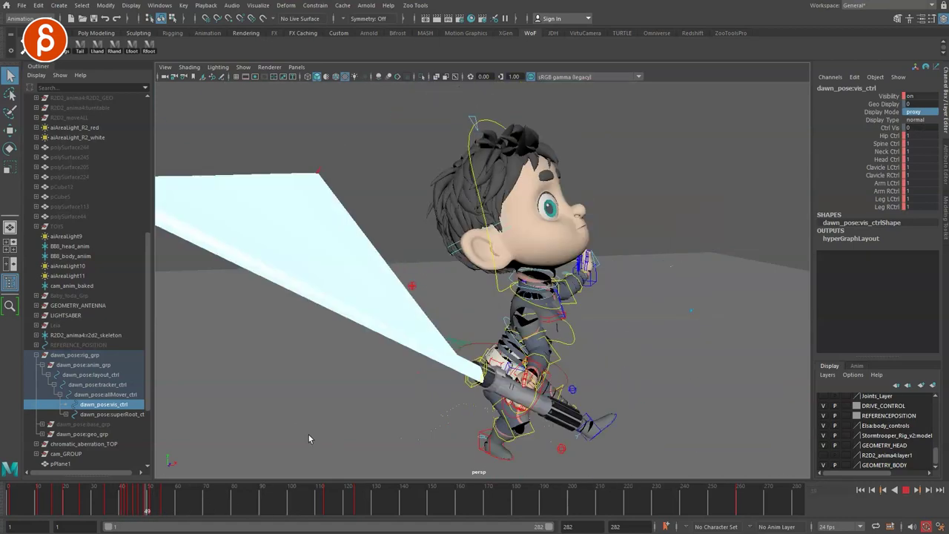
pyautogui.hotkey('alt', 'v')
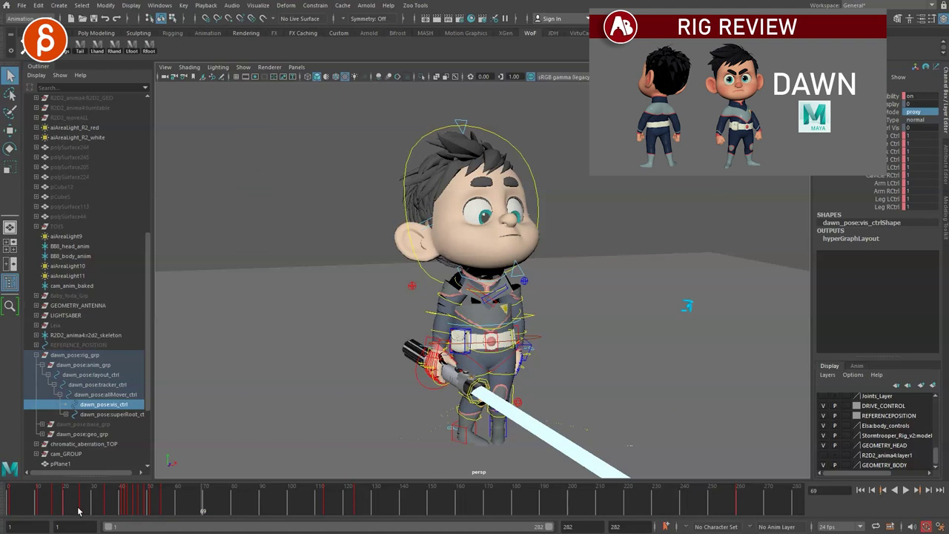
pyautogui.moveTo(62, 508); pyautogui.dragTo(102, 508)
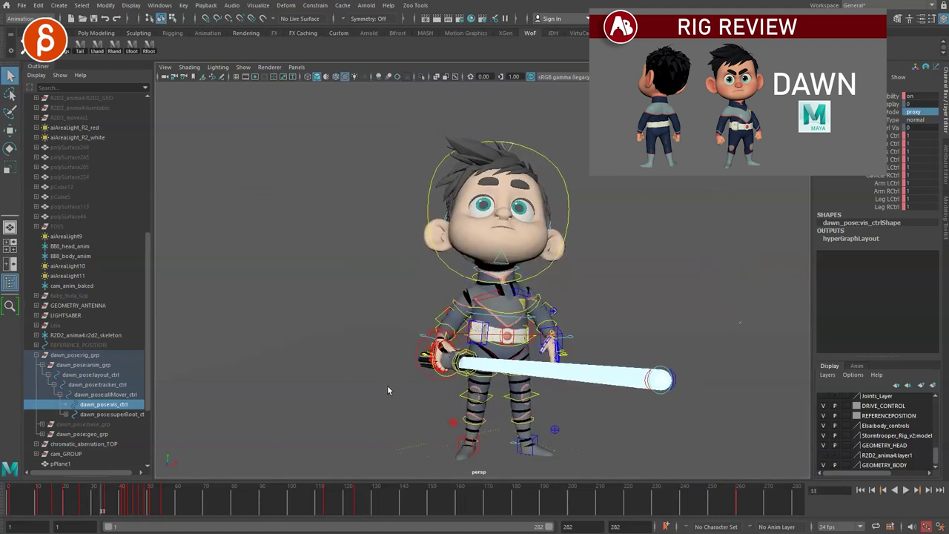
pyautogui.keyDown('alt'); pyautogui.moveTo(394, 394); pyautogui.dragTo(456, 393); pyautogui.keyUp('alt')
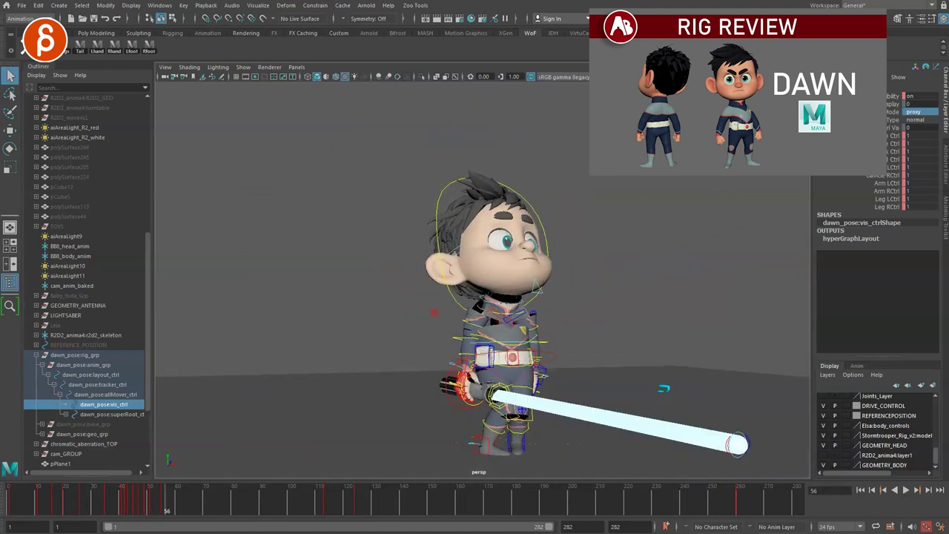
# Switch Display Mode away and back to proxy, viewing the character from the front.
pyautogui.click(916, 111)
pyautogui.click(925, 135)
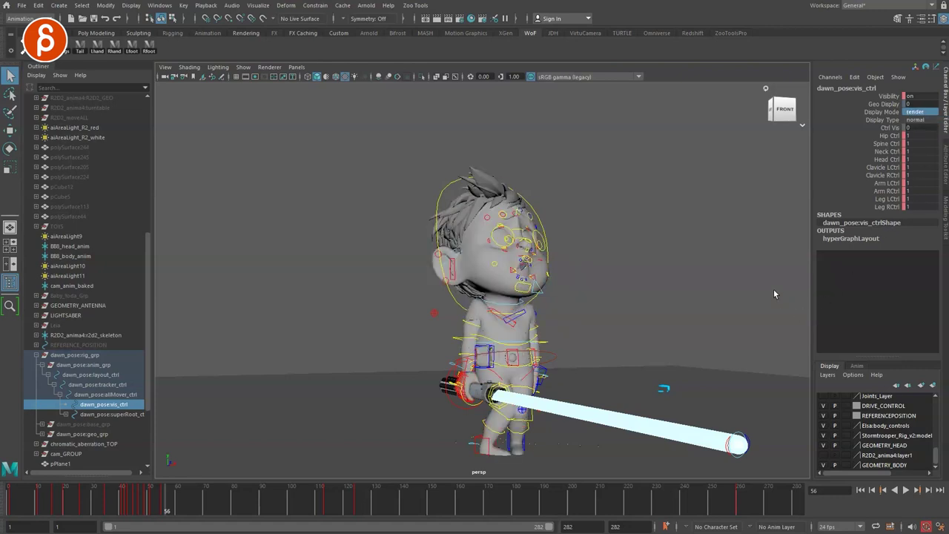
pyautogui.click(915, 111)
pyautogui.click(919, 127)
pyautogui.keyDown('alt'); pyautogui.moveTo(381, 205); pyautogui.dragTo(383, 315); pyautogui.keyUp('alt')
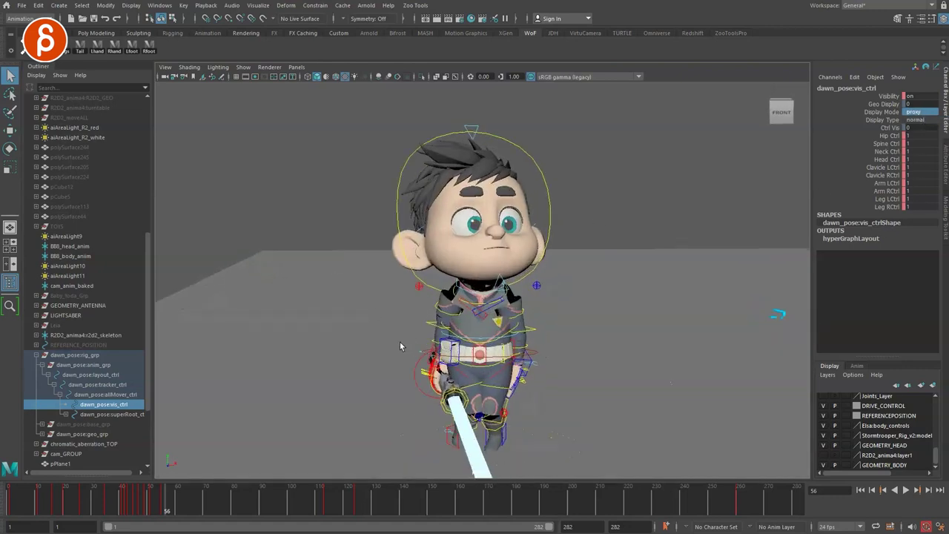
# Replay the animation from frame 24, stopping at frame 64.
pyautogui.hotkey('alt', 'v')
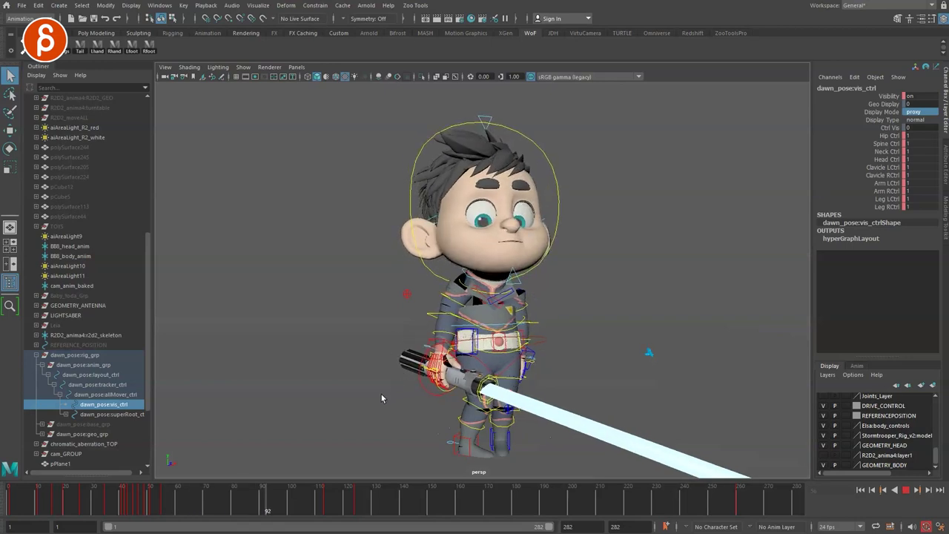
pyautogui.click(77, 511)
pyautogui.hotkey('alt', 'v')
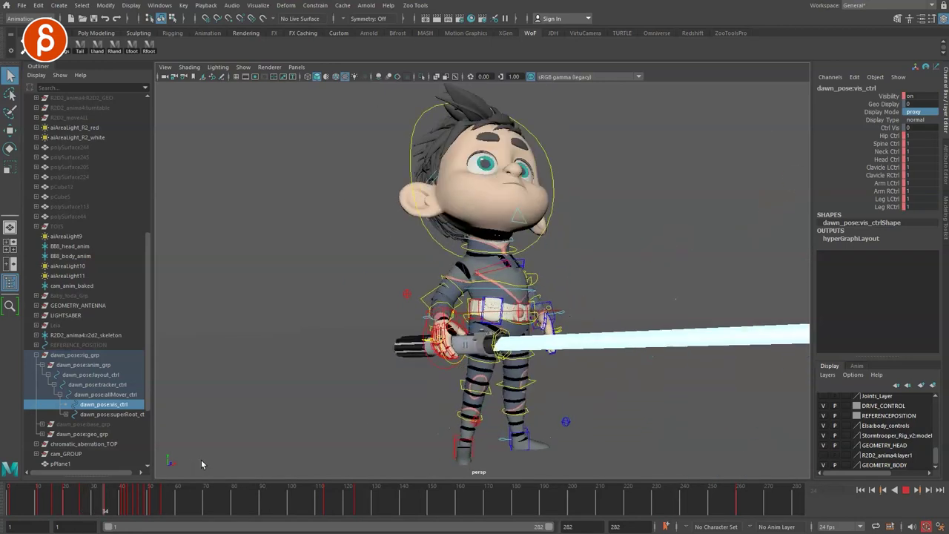
pyautogui.click(427, 280)
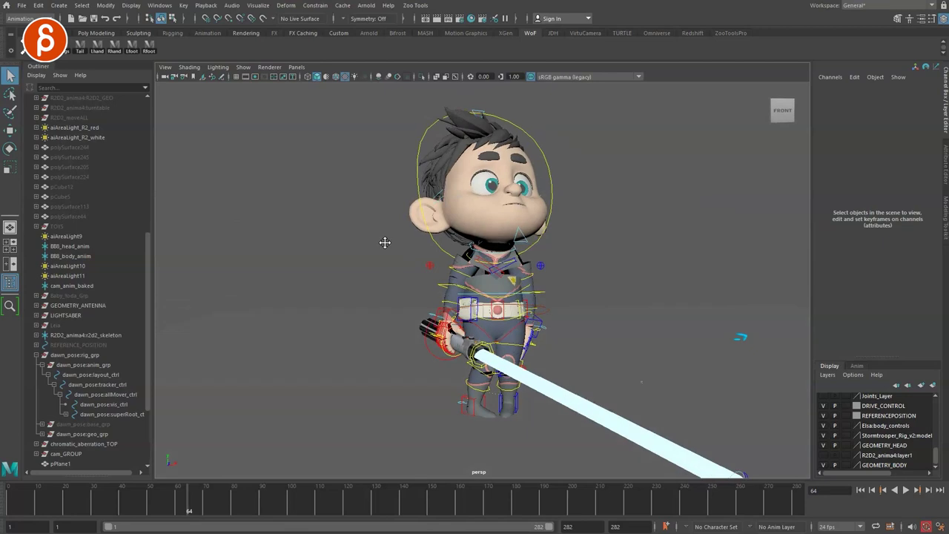
pyautogui.click(60, 6)
# Create a polygon sphere and point- and orient-constrain it to the head control.
pyautogui.click(207, 42)
pyautogui.click(465, 153)
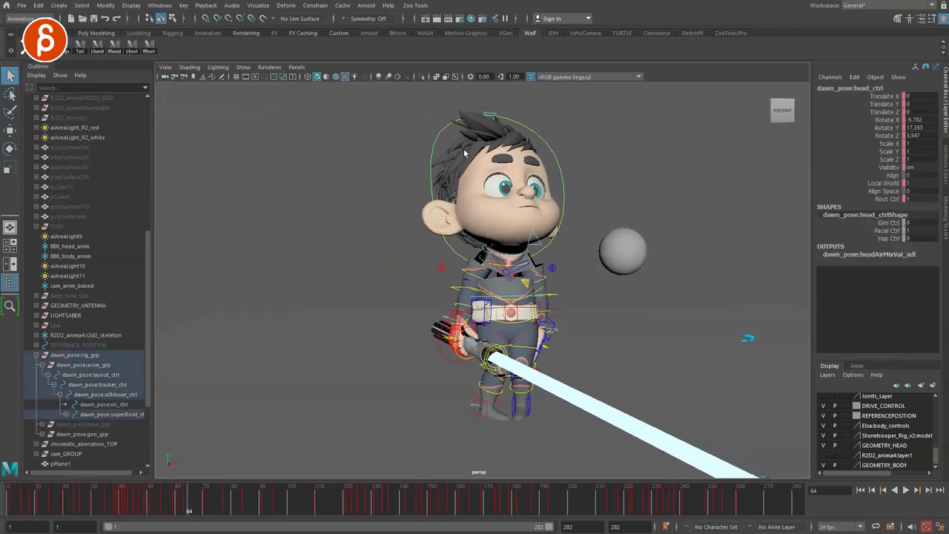
pyautogui.click(625, 254)
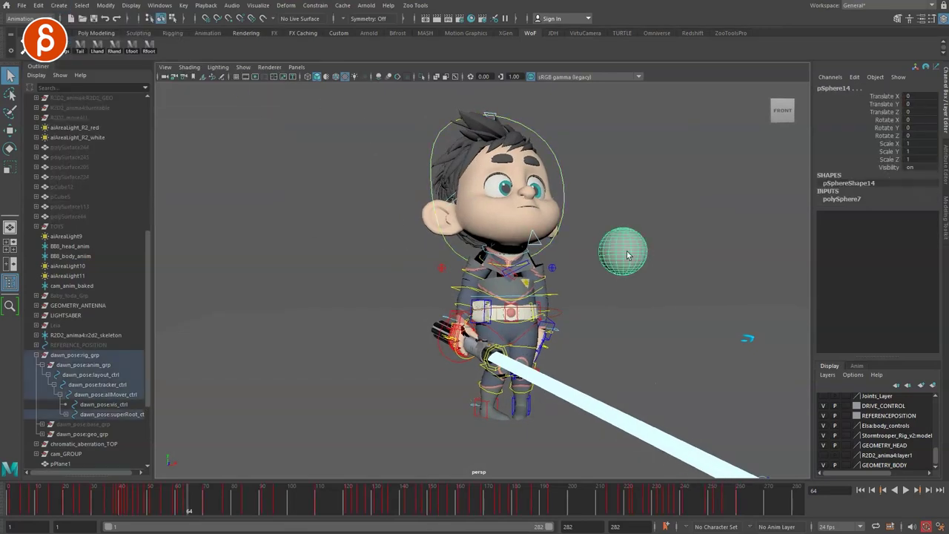
pyautogui.click(315, 6)
pyautogui.click(326, 40)
pyautogui.click(315, 5)
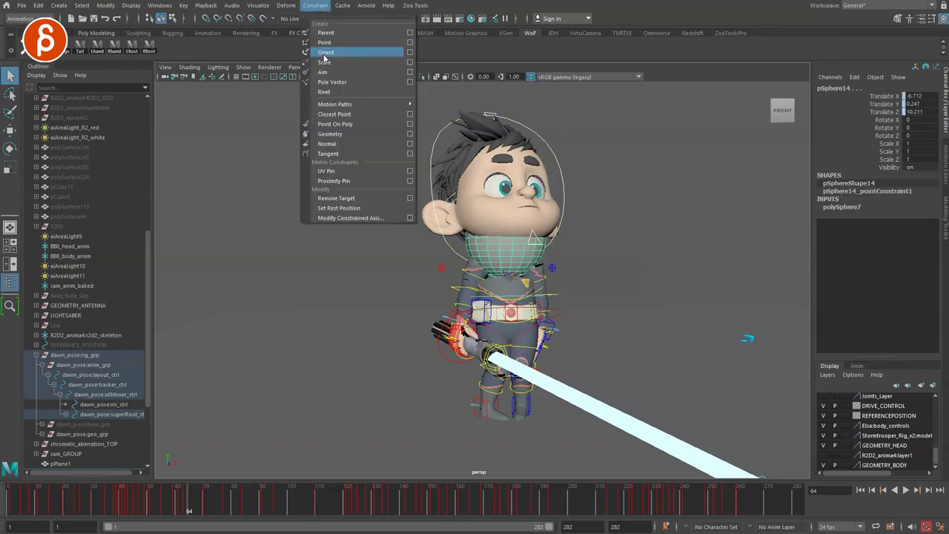
pyautogui.click(326, 51)
# Scale the sphere up to head size and move it over the head.
pyautogui.press('r')
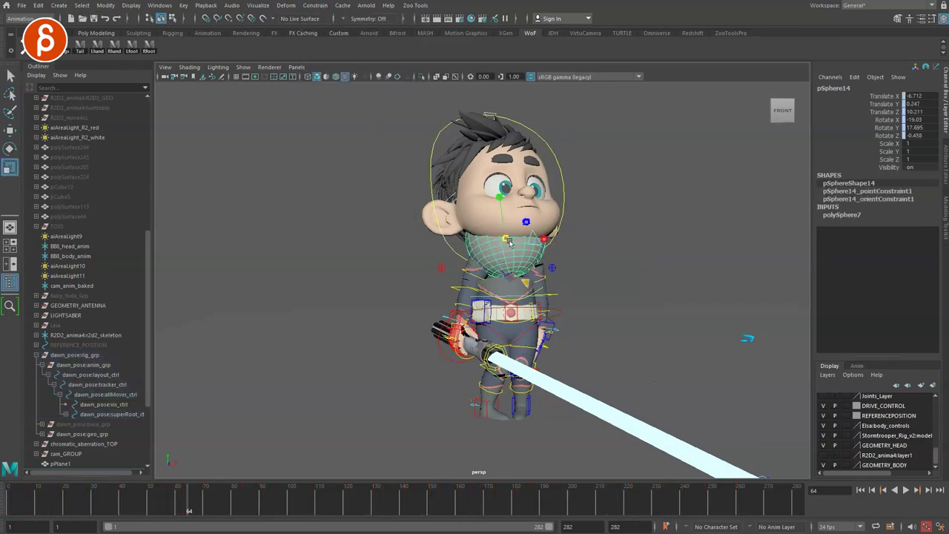
pyautogui.moveTo(503, 254); pyautogui.dragTo(522, 163)
pyautogui.press('w')
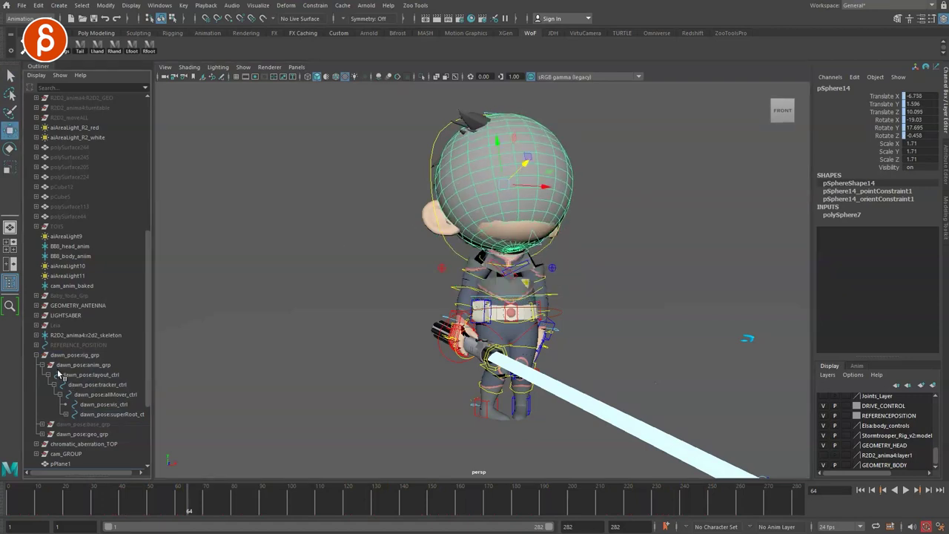
pyautogui.scroll(-2, 138, 343)
pyautogui.scroll(-3, 32, 393)
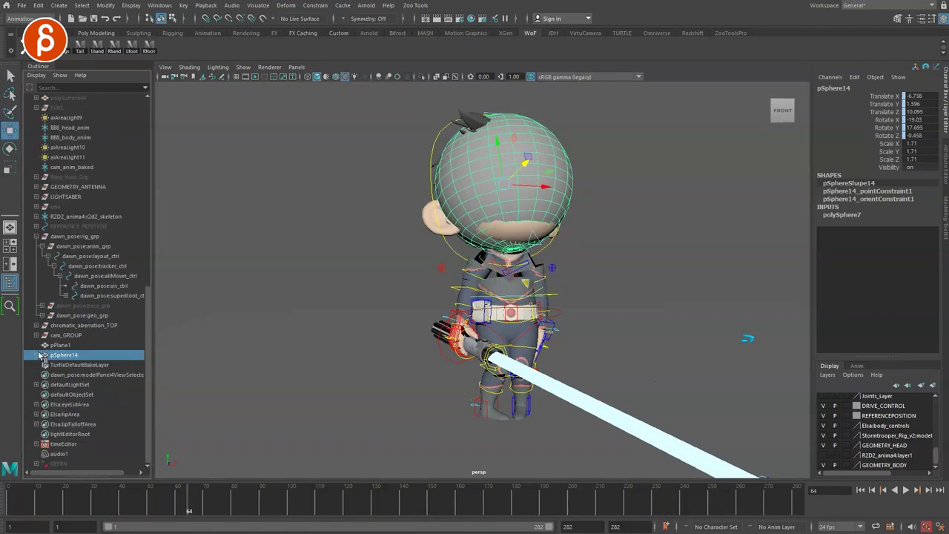
# Parent-constrain the sphere to the rig group, then select the geometry group.
pyautogui.click(74, 236)
pyautogui.keyDown('ctrl'); pyautogui.click(63, 354); pyautogui.keyUp('ctrl')
pyautogui.click(315, 5)
pyautogui.click(326, 32)
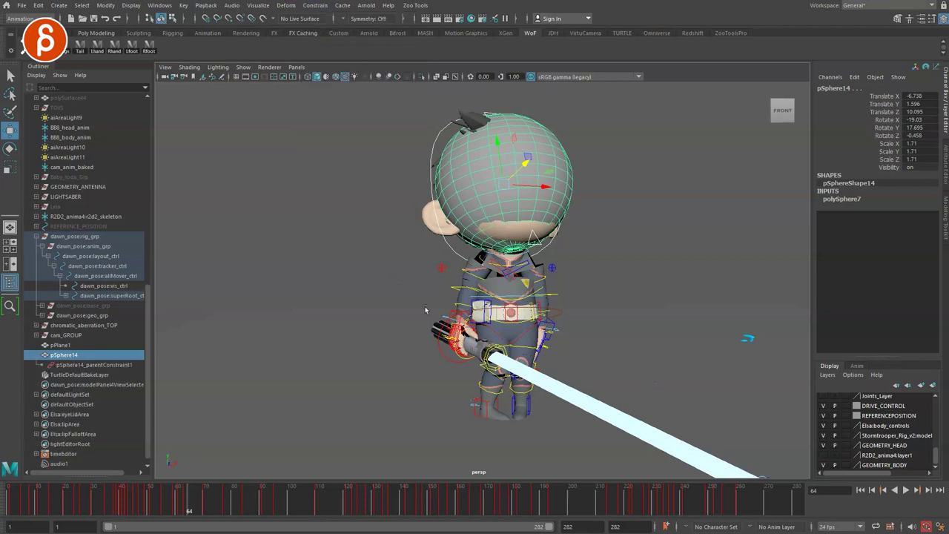
pyautogui.click(347, 247)
pyautogui.click(433, 245)
pyautogui.press('Up')
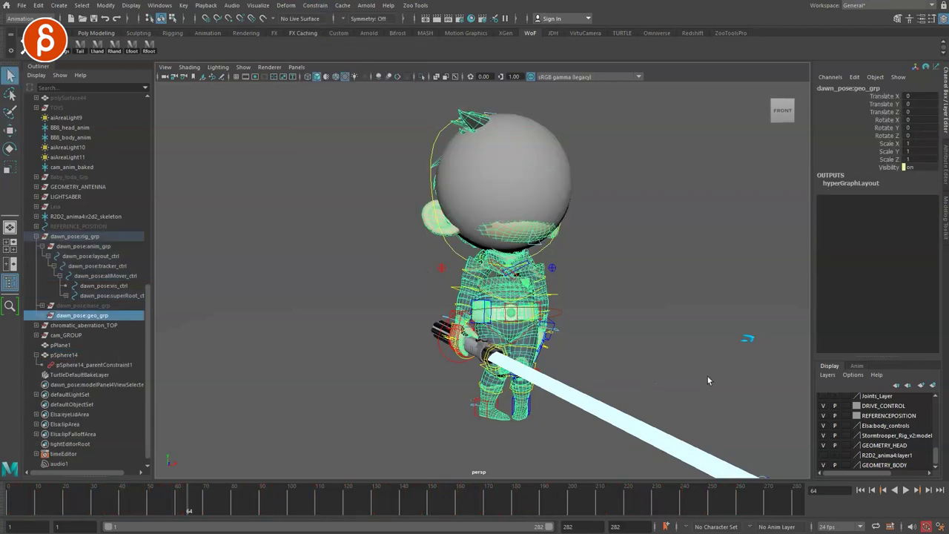
# Put geo_grp on a new display layer, layer1, and hide it.
pyautogui.click(932, 387)
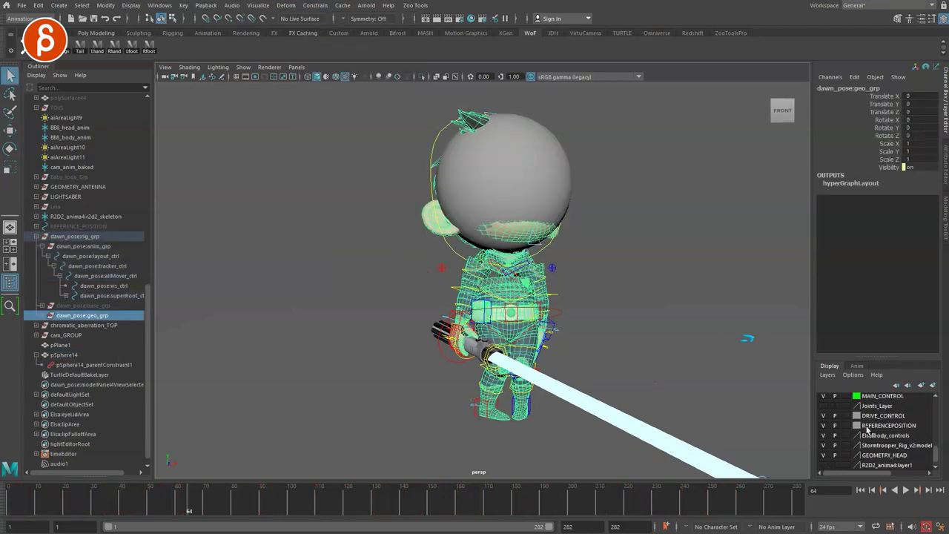
pyautogui.moveTo(935, 459); pyautogui.dragTo(932, 390)
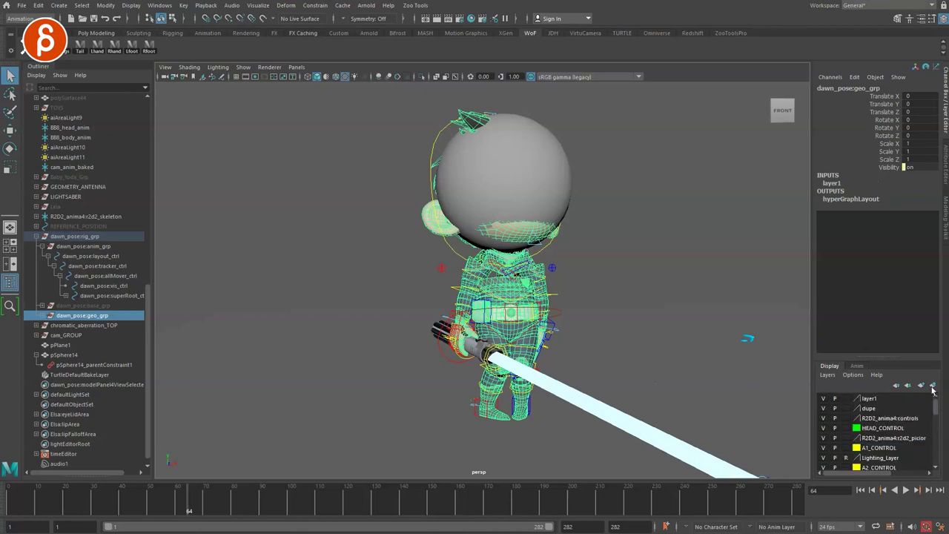
pyautogui.click(823, 399)
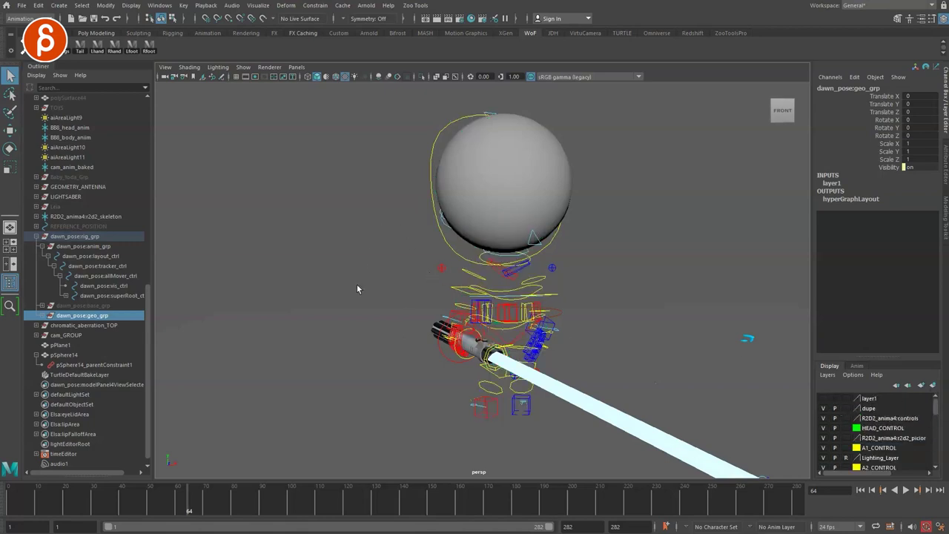
# Play the animation from frame 56 with only the proxy sphere and controls visible.
pyautogui.click(500, 187)
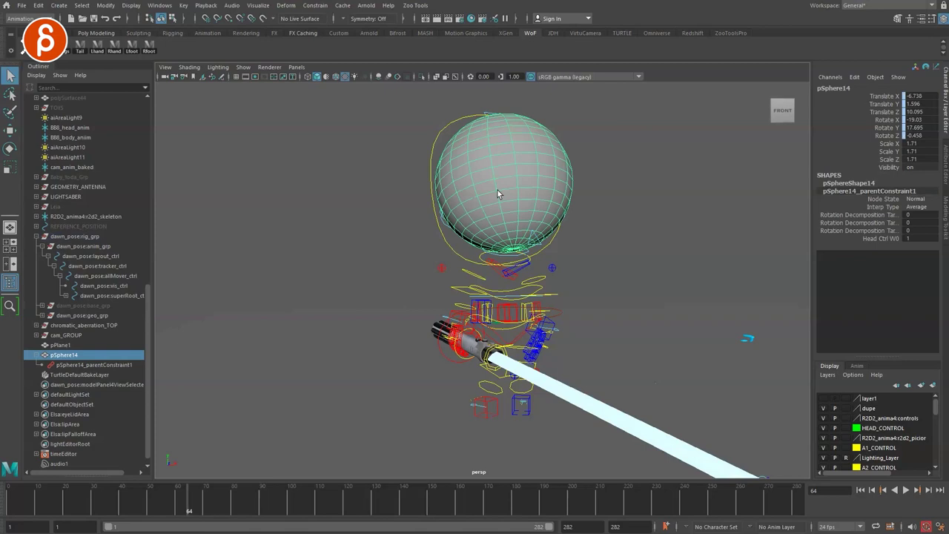
pyautogui.click(418, 272)
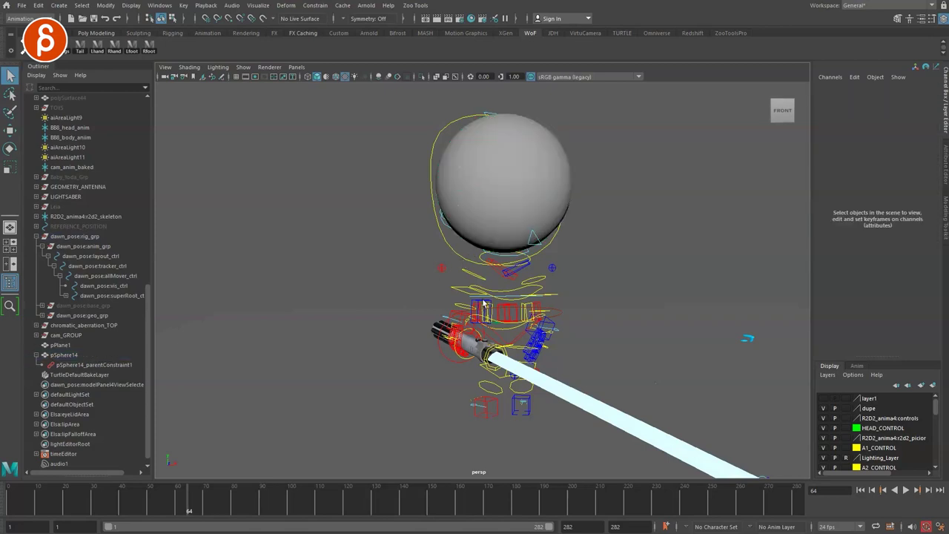
pyautogui.click(152, 504)
pyautogui.hotkey('alt', 'v')
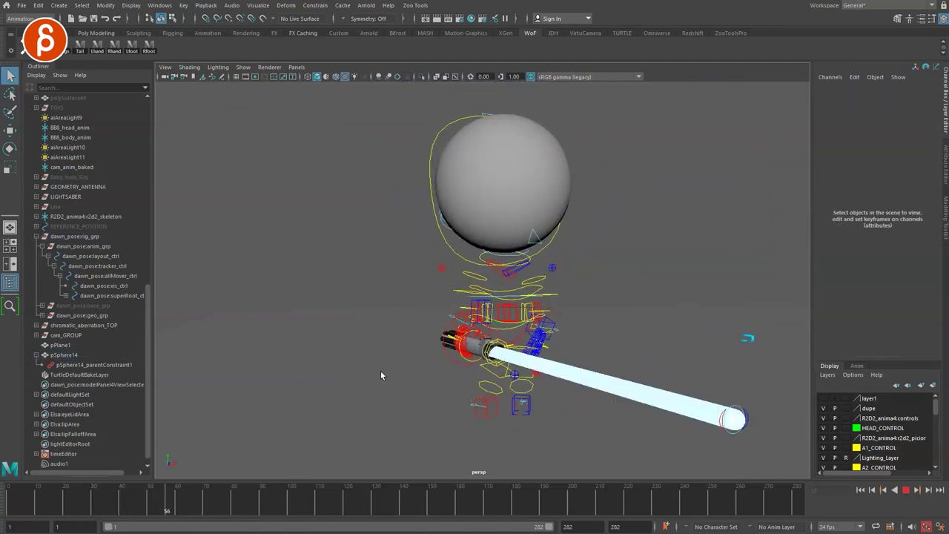
pyautogui.hotkey('alt', 'v')
# Orbit around the rig and select the proxy sphere.
pyautogui.keyDown('alt'); pyautogui.moveTo(381, 375); pyautogui.dragTo(422, 378, button='middle'); pyautogui.keyUp('alt')
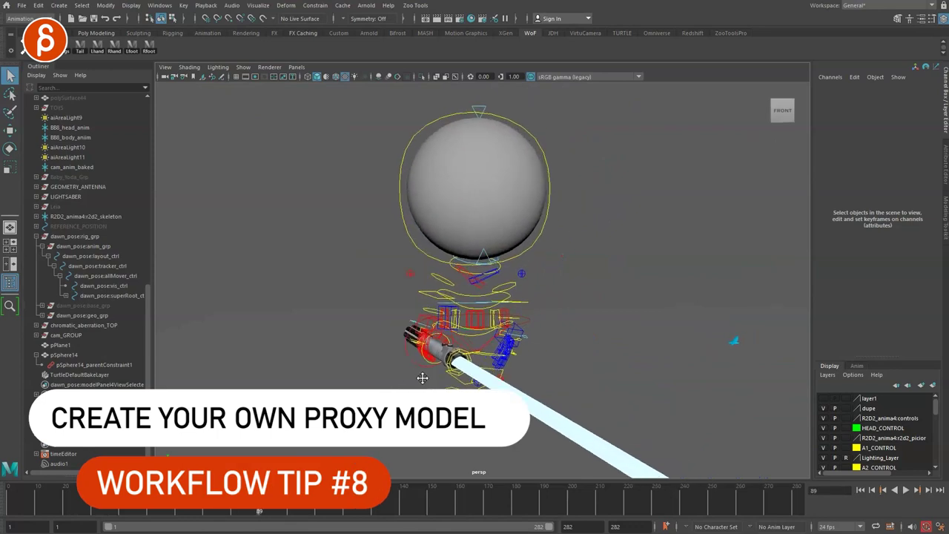
pyautogui.keyDown('alt'); pyautogui.moveTo(422, 378); pyautogui.dragTo(525, 266); pyautogui.keyUp('alt')
pyautogui.click(525, 266)
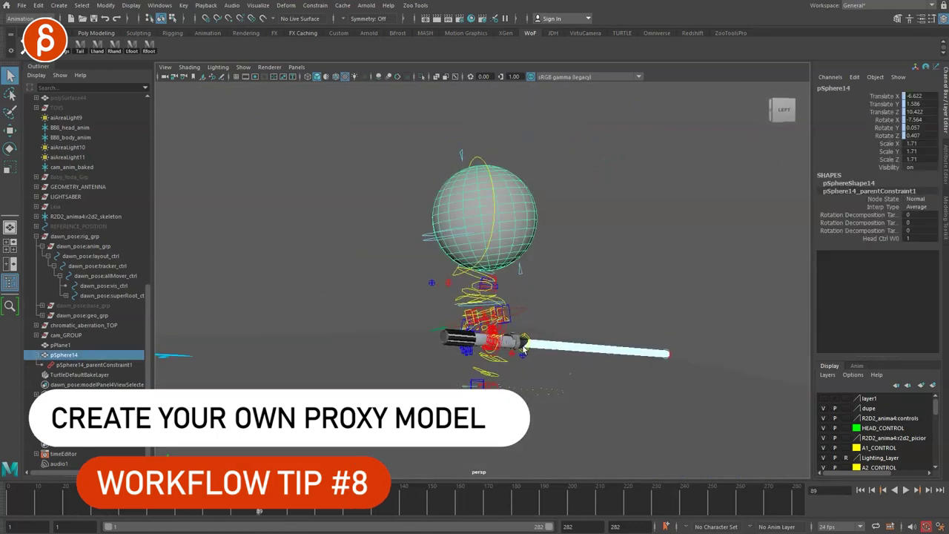
pyautogui.moveTo(524, 344)
pyautogui.keyDown('alt'); pyautogui.mouseDown()
pyautogui.moveTo(495, 329)
pyautogui.moveTo(509, 236)
pyautogui.mouseUp(); pyautogui.keyUp('alt')
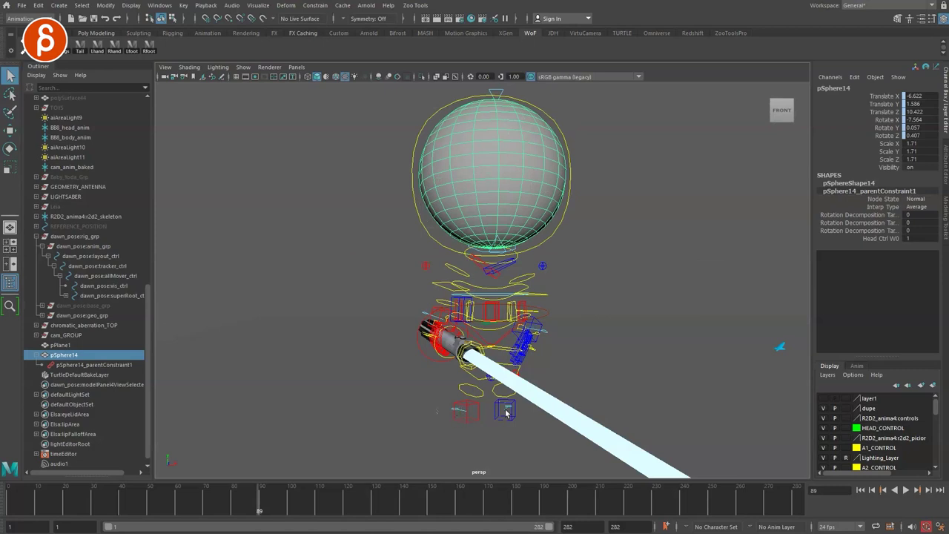
pyautogui.moveTo(456, 420)
pyautogui.keyDown('alt'); pyautogui.mouseDown()
pyautogui.moveTo(478, 380)
pyautogui.moveTo(331, 407)
pyautogui.moveTo(390, 402)
pyautogui.moveTo(353, 362)
pyautogui.moveTo(464, 418)
pyautogui.mouseUp(); pyautogui.keyUp('alt')
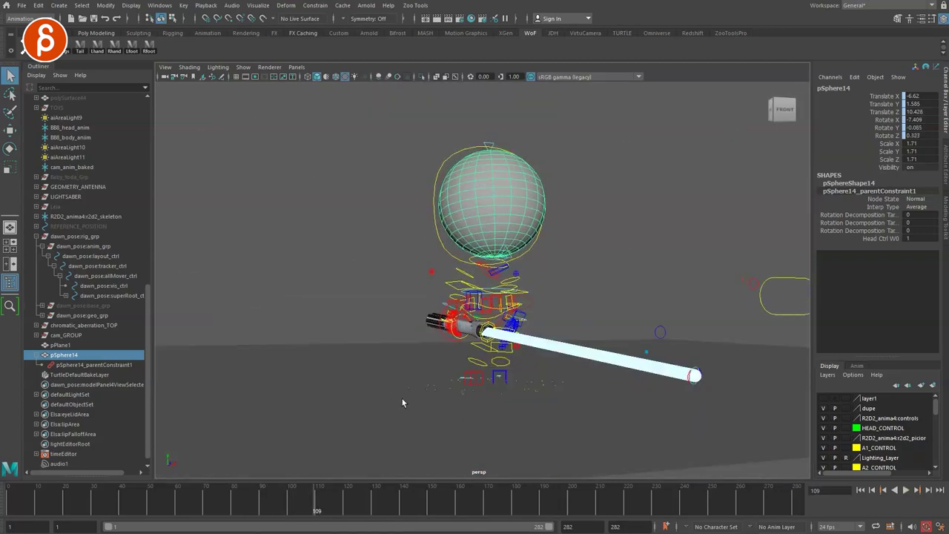
pyautogui.keyDown('alt'); pyautogui.moveTo(402, 402); pyautogui.dragTo(414, 333); pyautogui.keyUp('alt')
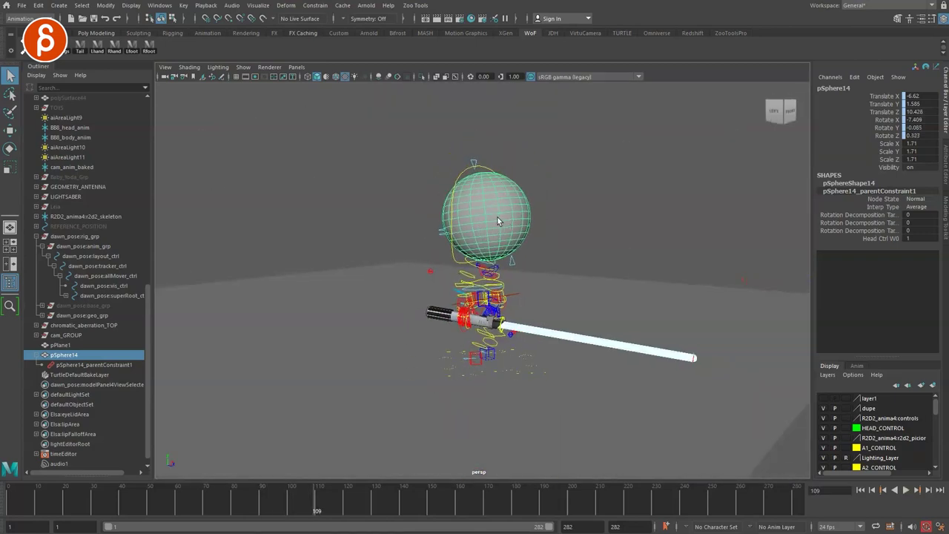
# Test the constraint by moving the sphere, stepping a frame and playing back.
pyautogui.press('w')
pyautogui.moveTo(485, 215)
pyautogui.mouseDown()
pyautogui.moveTo(318, 317)
pyautogui.moveTo(394, 302)
pyautogui.moveTo(729, 295)
pyautogui.mouseUp()
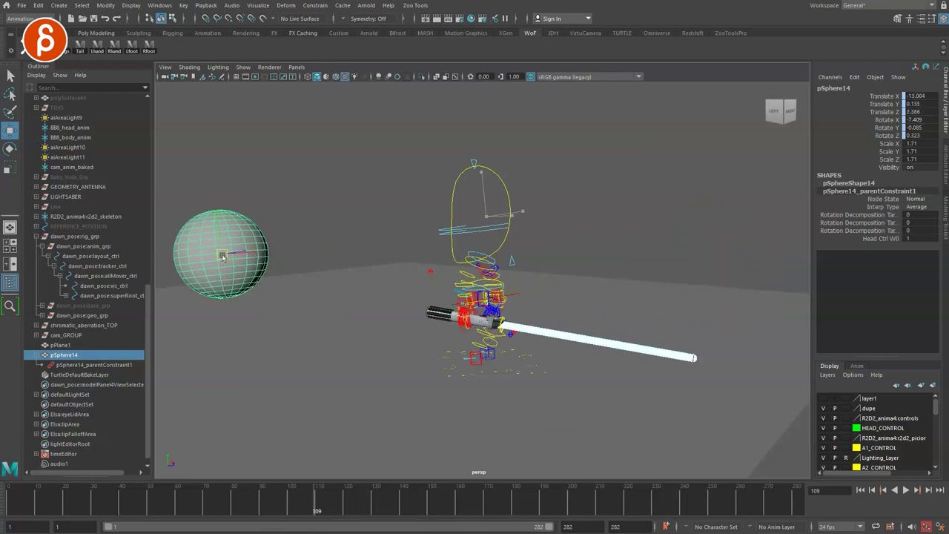
pyautogui.moveTo(729, 295); pyautogui.dragTo(222, 255)
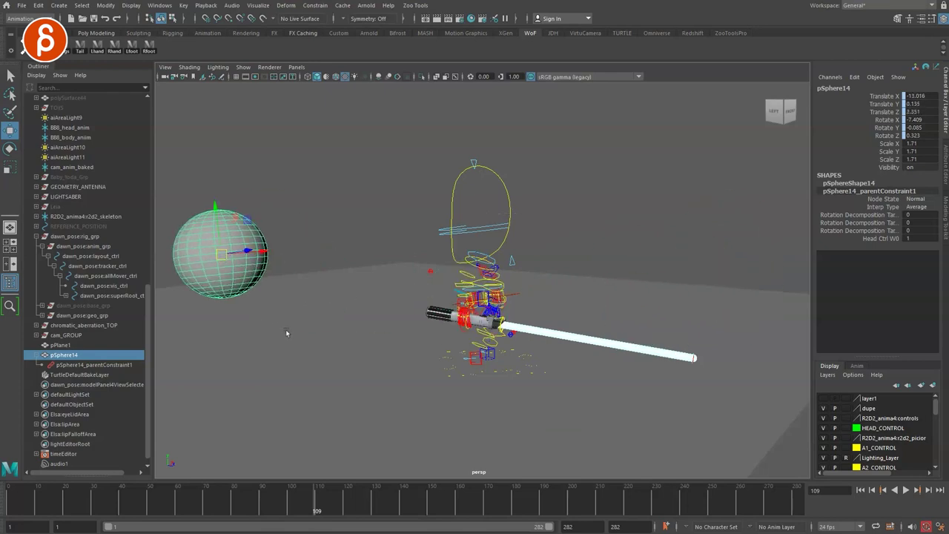
pyautogui.hotkey('alt', '.')
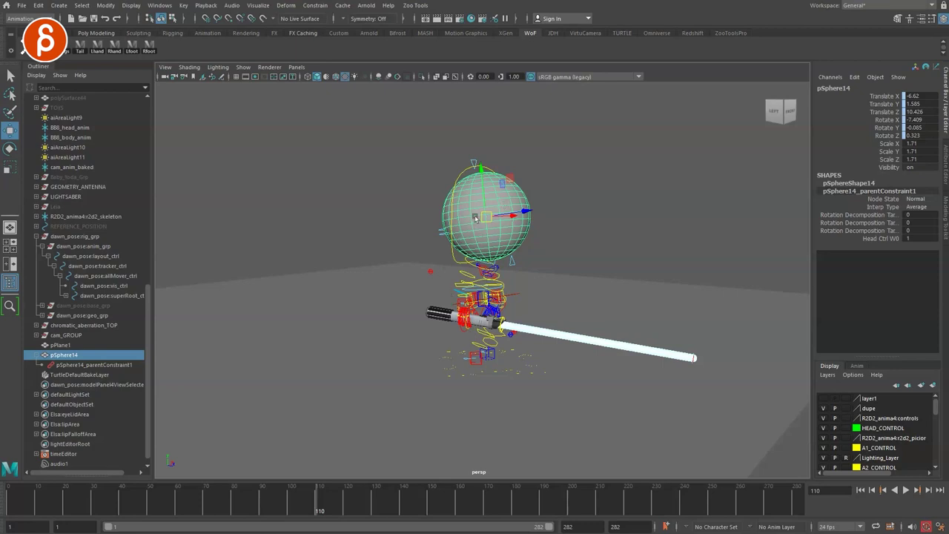
pyautogui.hotkey('alt', 'v')
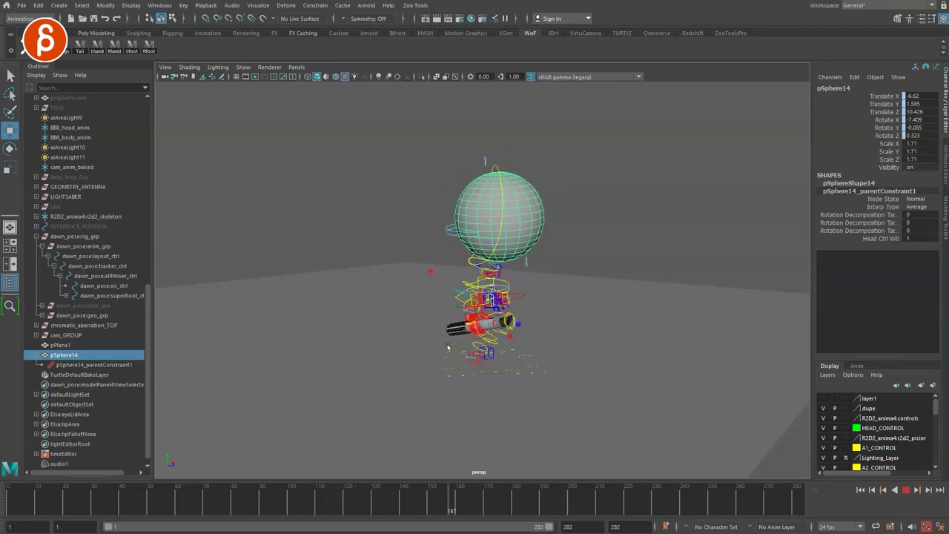
pyautogui.hotkey('alt', 'v')
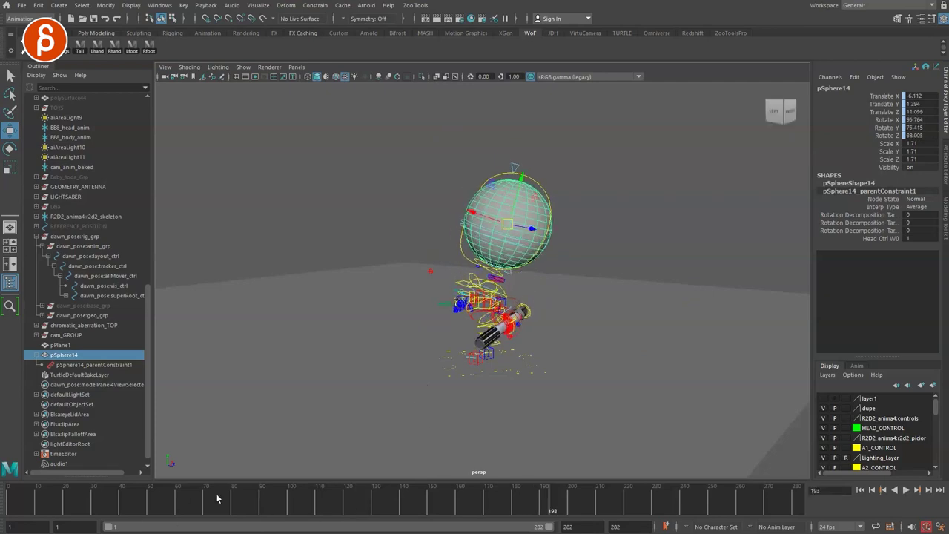
# Play the shot in the handheld_cam view, ending near frame 139.
pyautogui.press('space')
pyautogui.press('space')
pyautogui.click(167, 509)
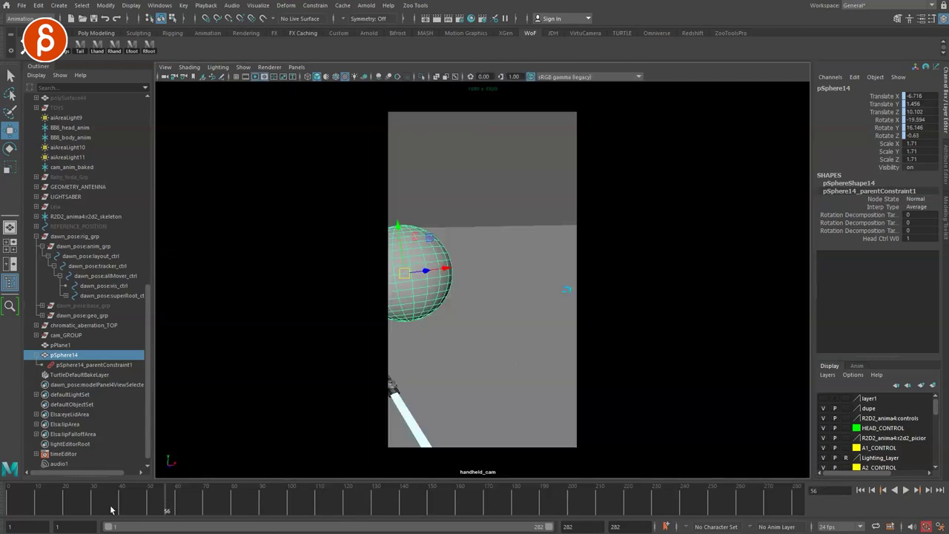
pyautogui.hotkey('alt', 'v')
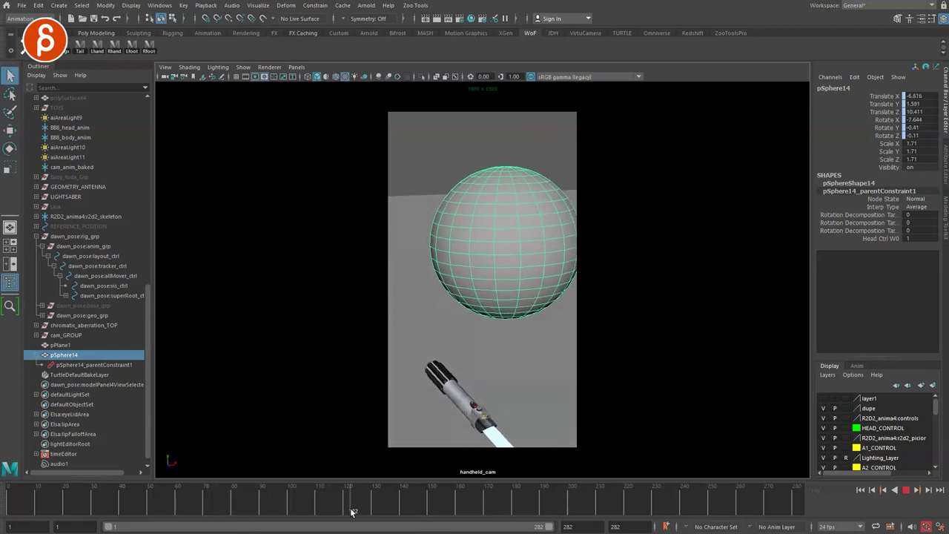
pyautogui.moveTo(352, 511); pyautogui.dragTo(398, 516)
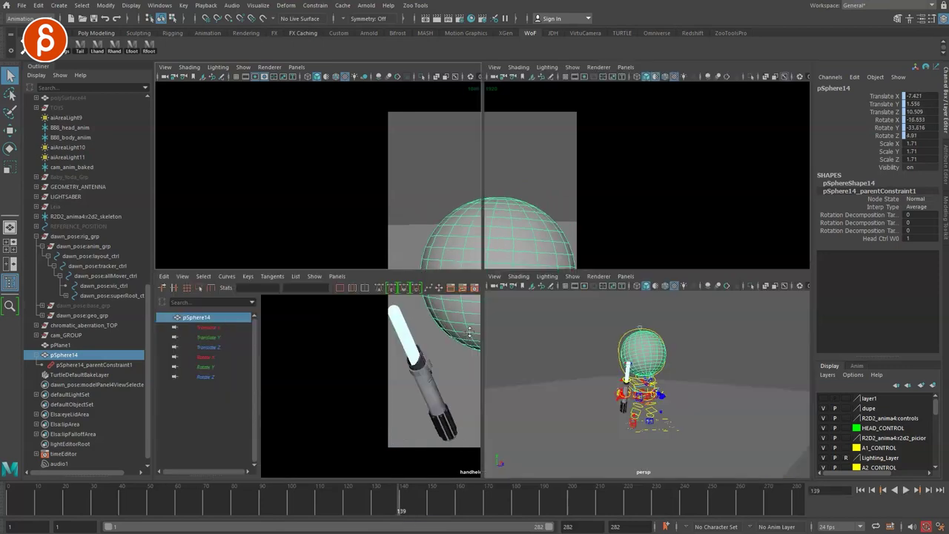
# Select the left hand IK control in a maximized persp view, then return to handheld_cam.
pyautogui.press('space')
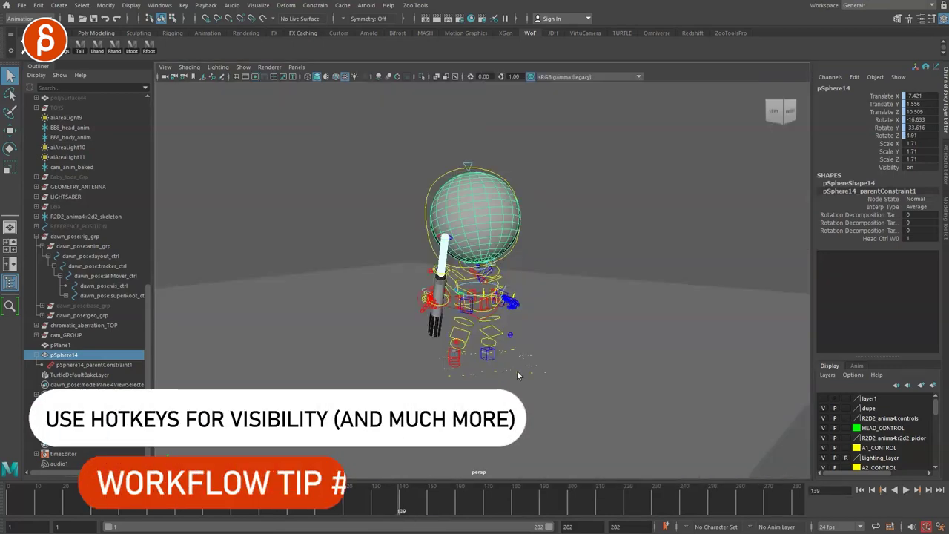
pyautogui.scroll(5, 517, 376)
pyautogui.scroll(3, 518, 376)
pyautogui.keyDown('alt'); pyautogui.moveTo(519, 327); pyautogui.dragTo(535, 311); pyautogui.keyUp('alt')
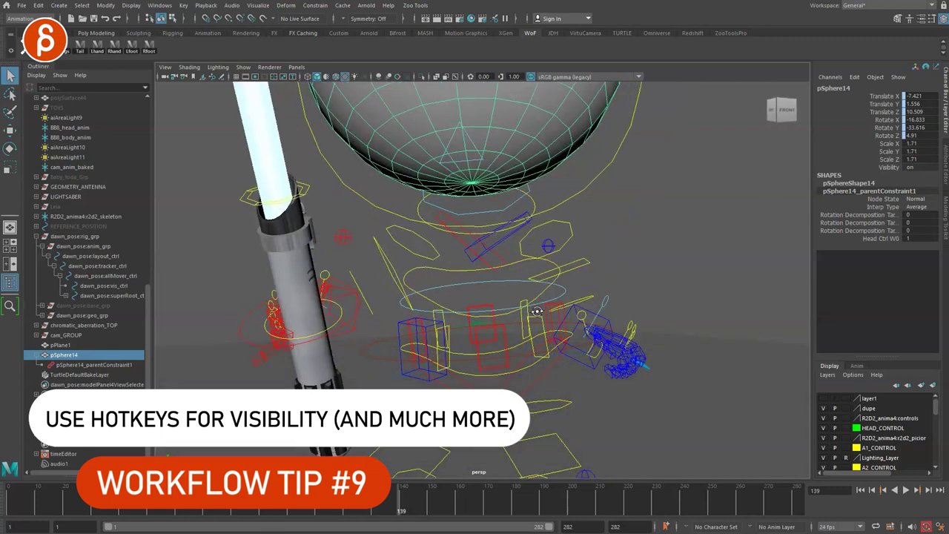
pyautogui.click(606, 321)
pyautogui.press('space')
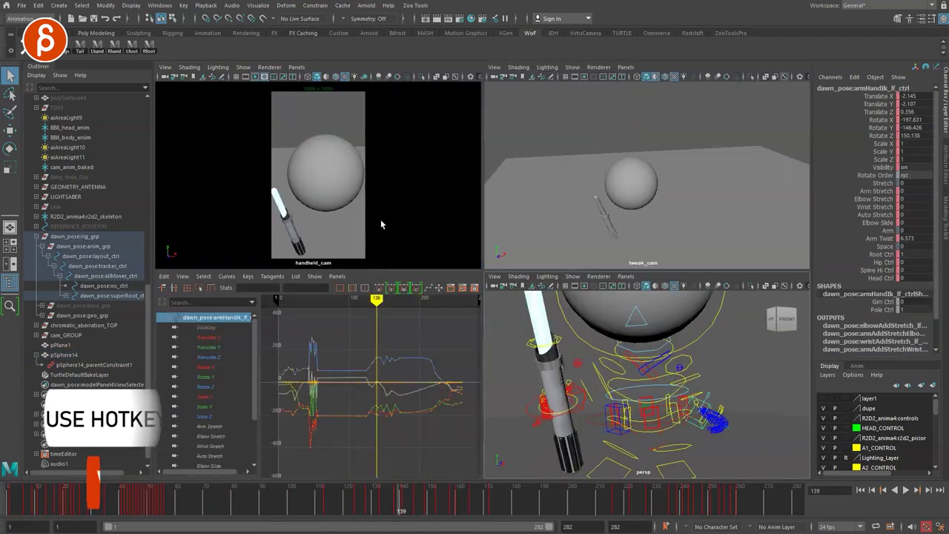
pyautogui.press('space')
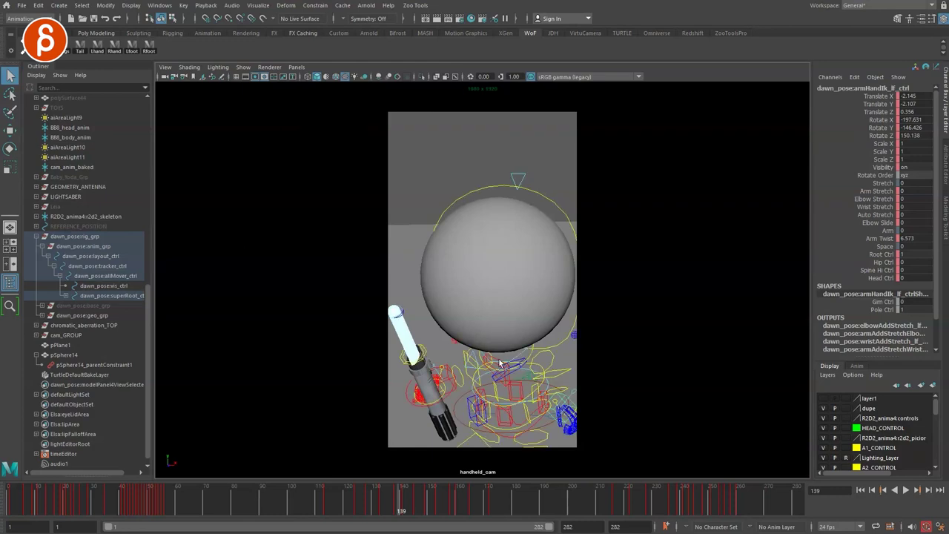
pyautogui.click(159, 5)
pyautogui.moveTo(189, 114)
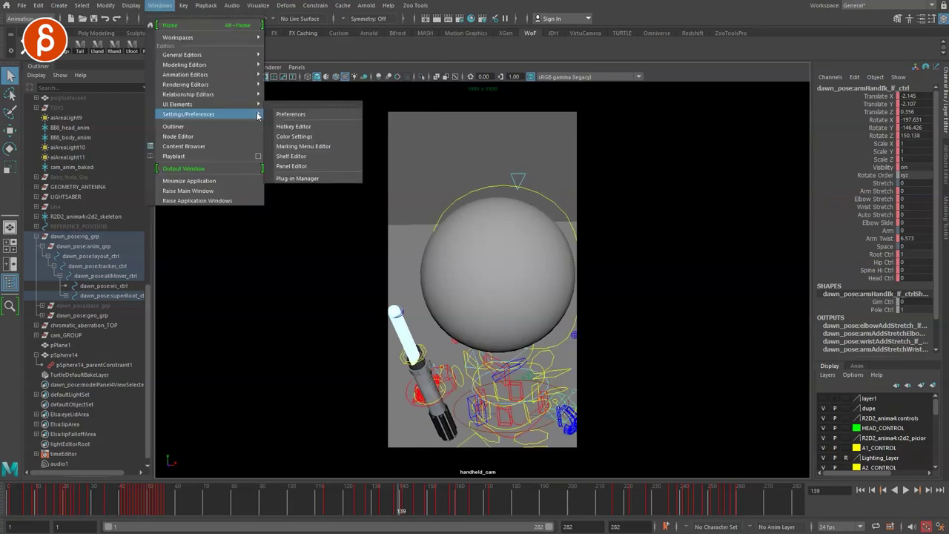
# List Custom Scripts hotkeys in the Hotkey Editor, highlighting Collapse OUTLINER.
pyautogui.click(307, 136)
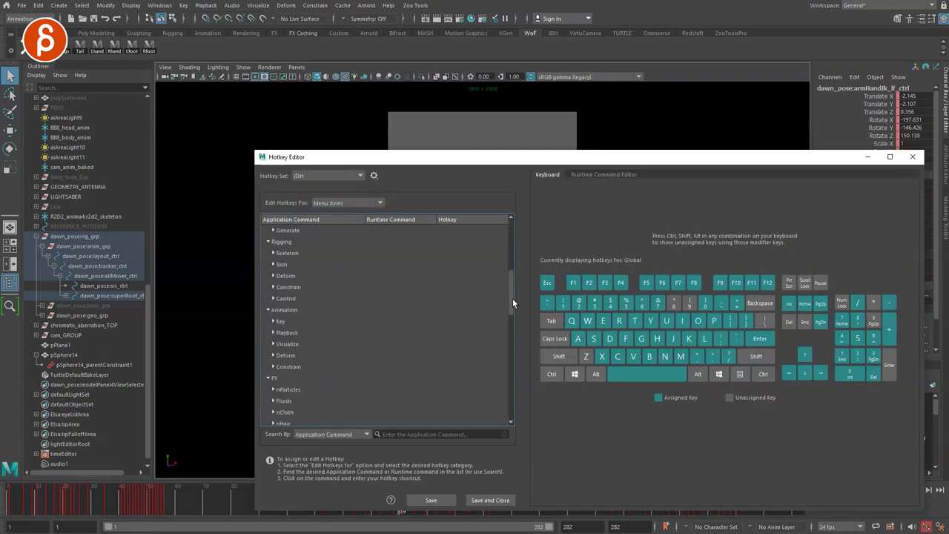
pyautogui.moveTo(512, 298); pyautogui.dragTo(512, 400)
pyautogui.click(318, 202)
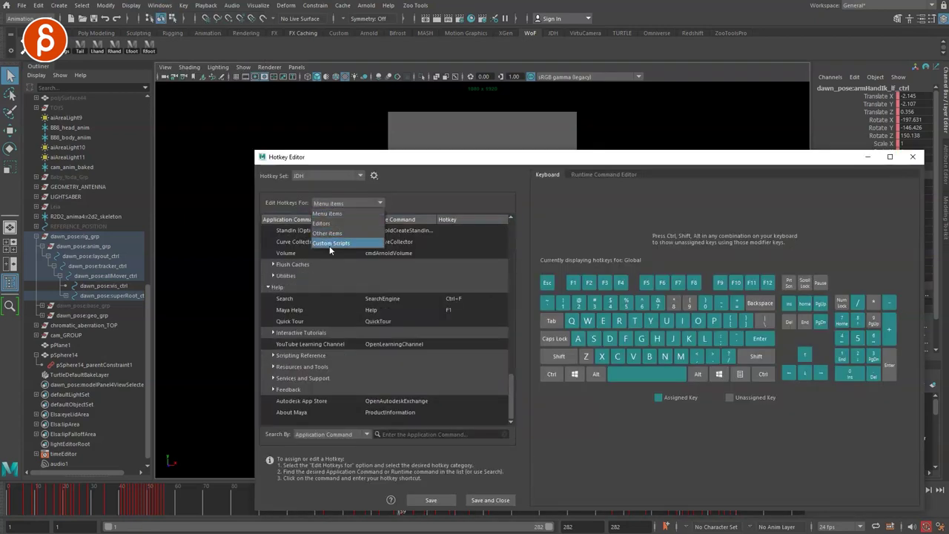
pyautogui.click(335, 243)
pyautogui.click(293, 244)
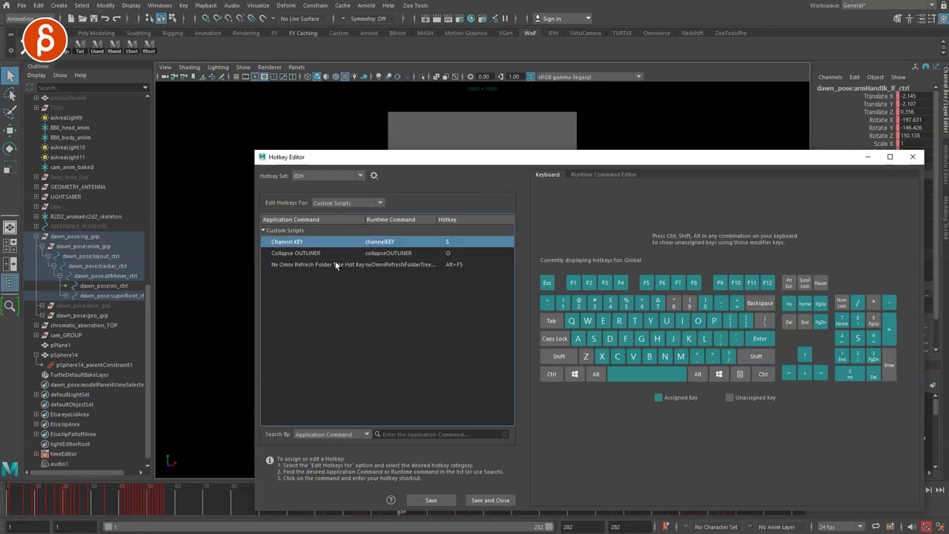
pyautogui.click(291, 253)
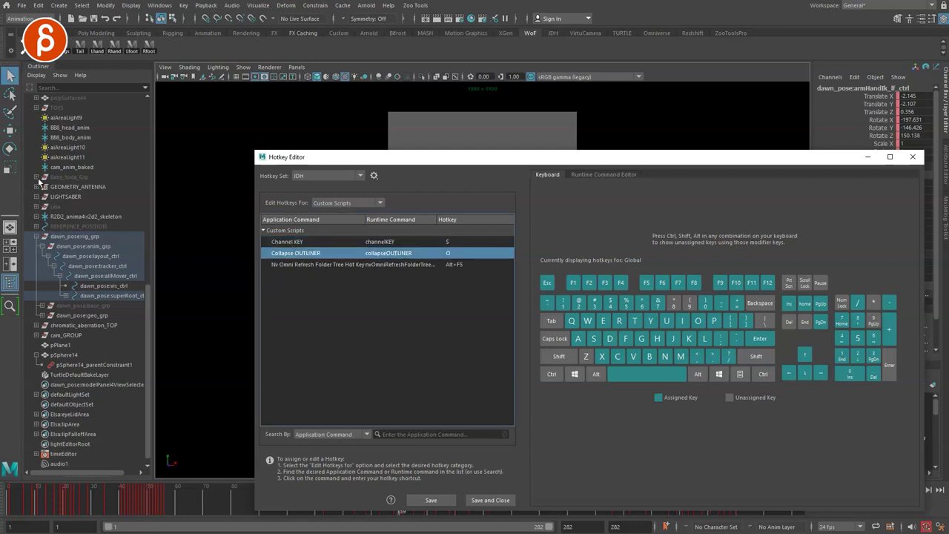
# Expand GEOMETRY_ANTENNA and LIGHTSABER in the Outliner, then collapse the hierarchy with O.
pyautogui.click(35, 187)
pyautogui.click(37, 216)
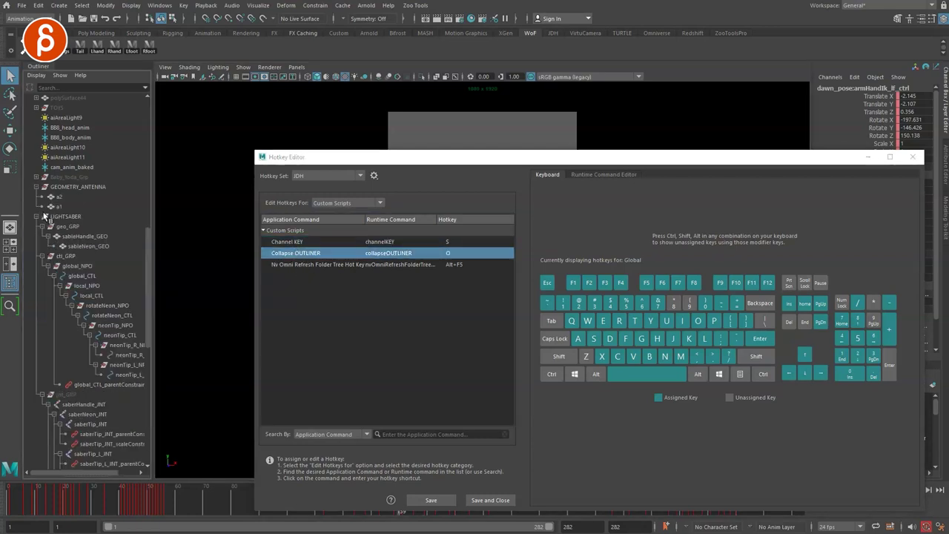
pyautogui.scroll(-10, 139, 257)
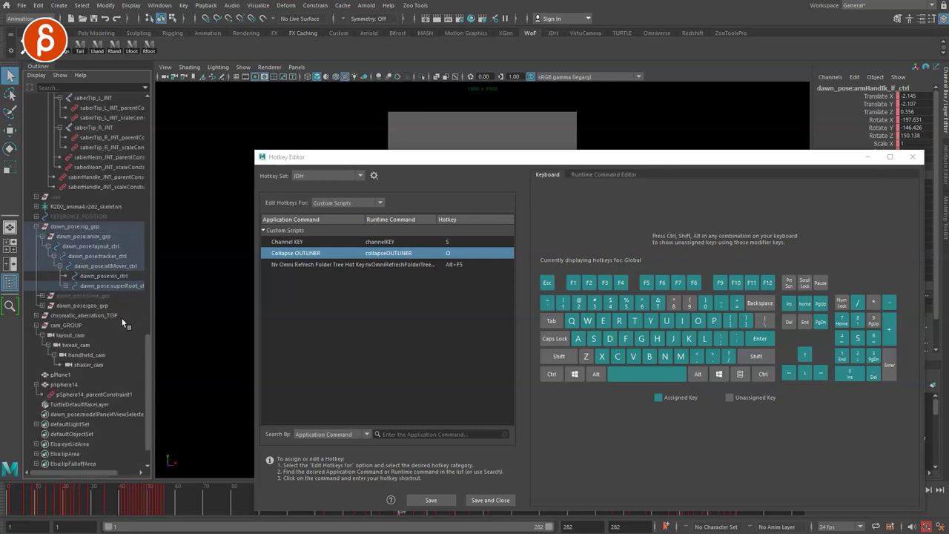
pyautogui.scroll(5, 33, 331)
pyautogui.click(37, 325)
pyautogui.scroll(-5, 40, 296)
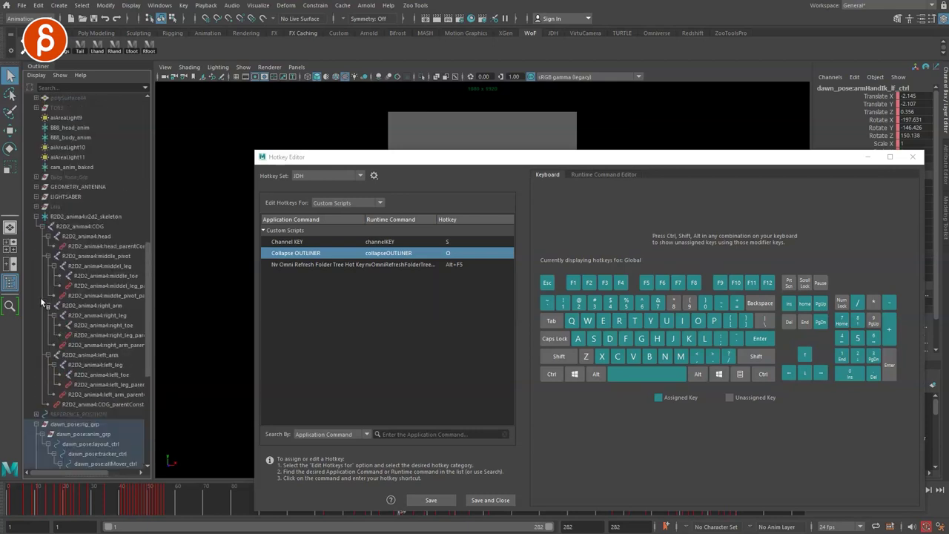
pyautogui.press('o')
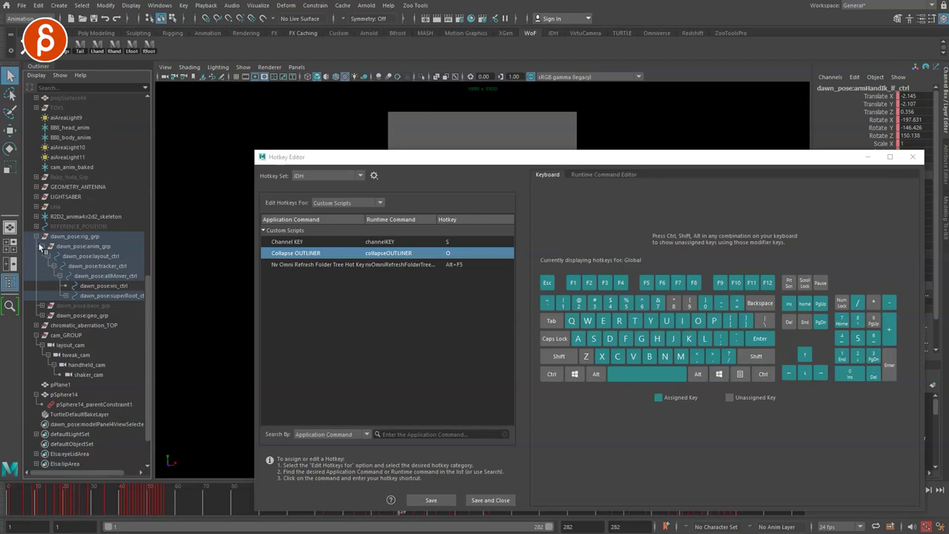
# Expand baby_Yoda_Grp's meshes and joints, then collapse it all with O.
pyautogui.click(37, 216)
pyautogui.click(38, 197)
pyautogui.click(38, 178)
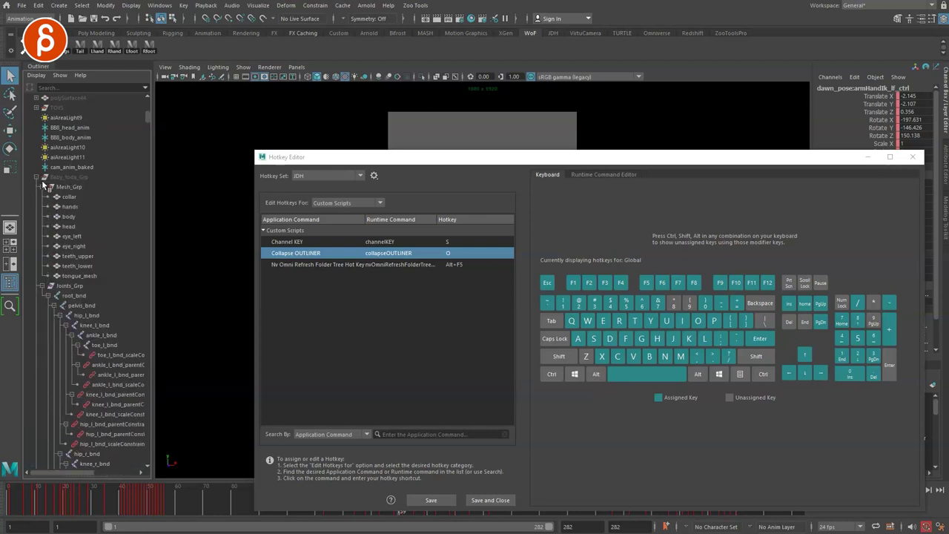
pyautogui.press('o')
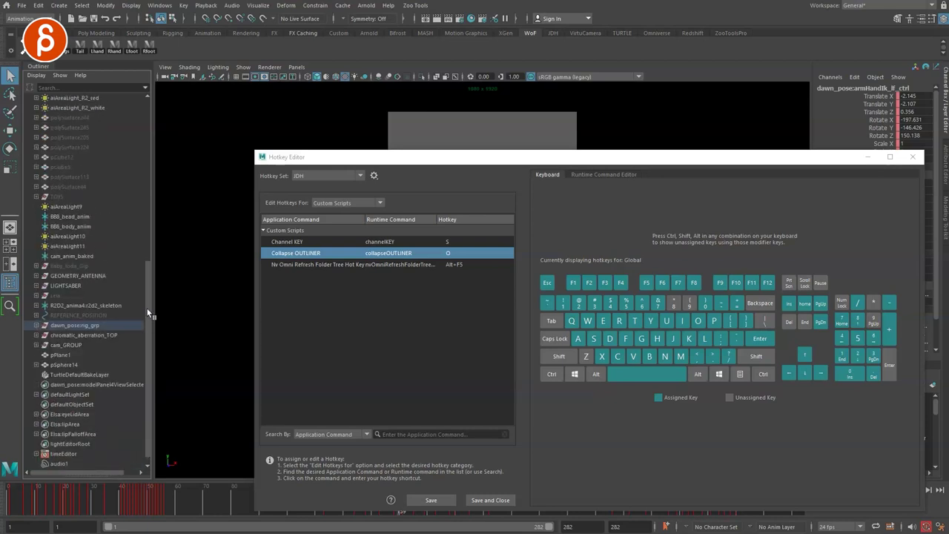
pyautogui.moveTo(147, 308); pyautogui.dragTo(138, 143)
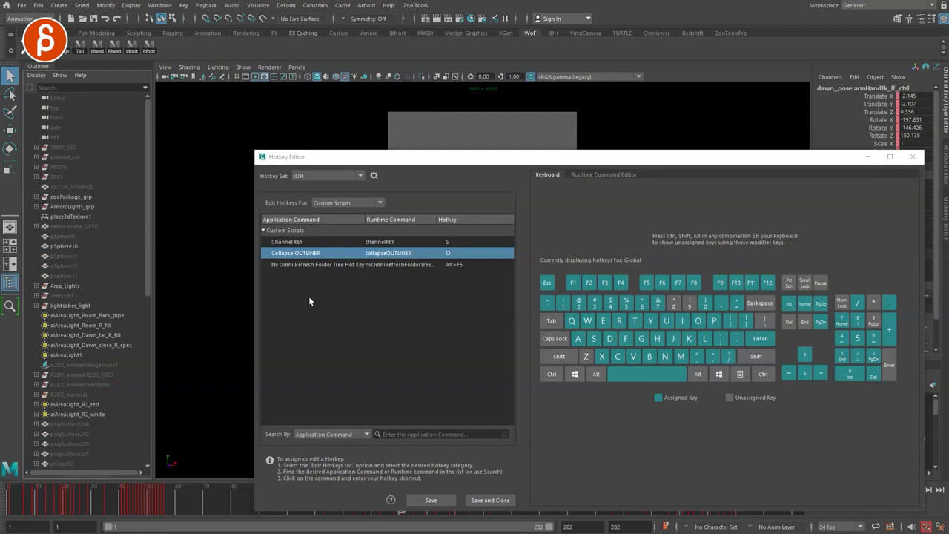
pyautogui.click(294, 265)
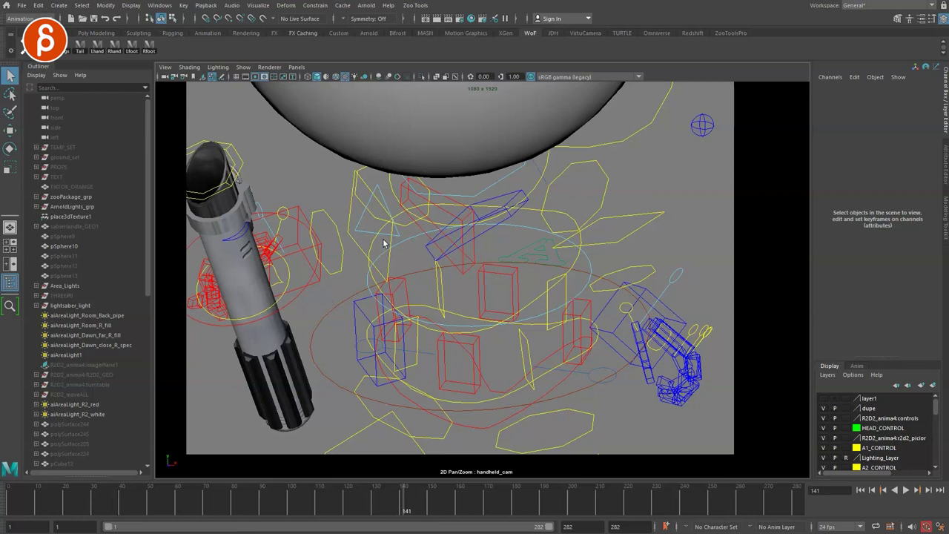
# Pan and zoom in on the sphere with 2D Pan/Zoom, then turn it off.
pyautogui.press('\\')
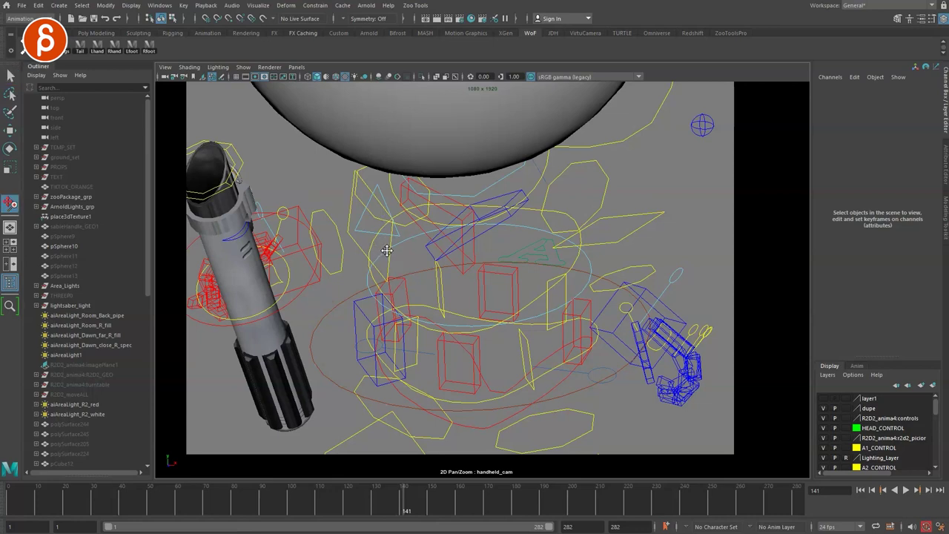
pyautogui.moveTo(426, 285); pyautogui.dragTo(444, 250)
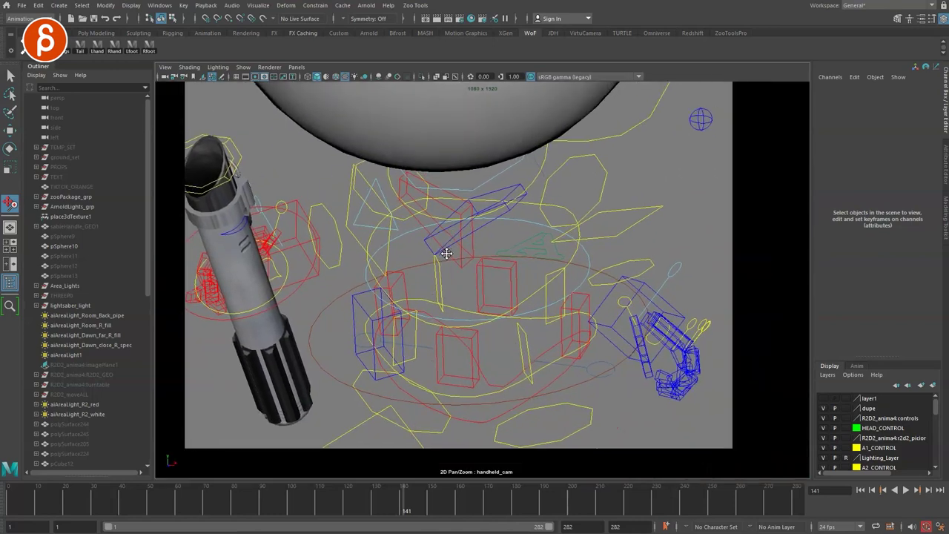
pyautogui.moveTo(446, 253)
pyautogui.mouseDown()
pyautogui.moveTo(433, 232)
pyautogui.moveTo(477, 159)
pyautogui.mouseUp()
pyautogui.moveTo(472, 216)
pyautogui.mouseDown()
pyautogui.moveTo(477, 135)
pyautogui.moveTo(440, 349)
pyautogui.moveTo(432, 288)
pyautogui.moveTo(396, 307)
pyautogui.moveTo(435, 315)
pyautogui.mouseUp()
pyautogui.press('\\')
pyautogui.hotkey('alt', 'v')
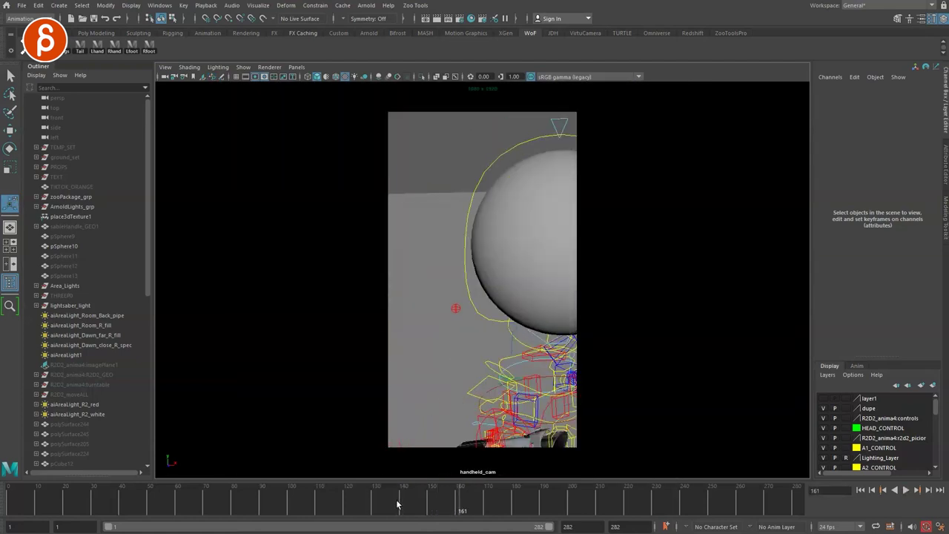
# Play and scrub the handheld shot between frames 87 and 125.
pyautogui.hotkey('alt', 'v')
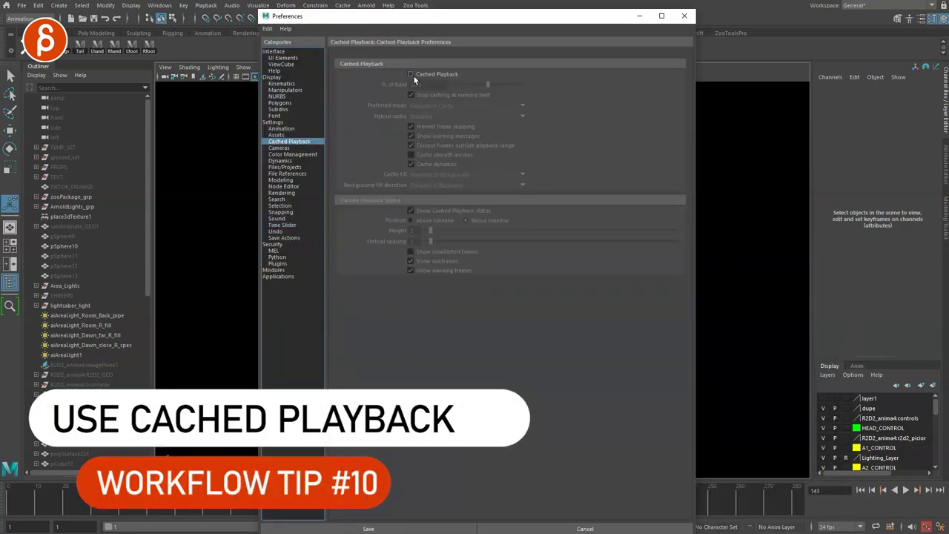
pyautogui.hotkey('alt', 'v')
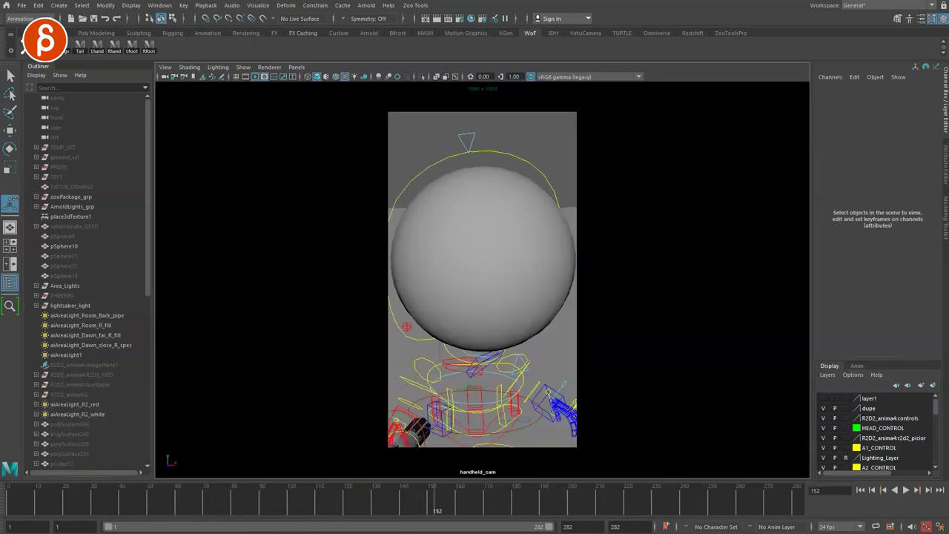
pyautogui.click(256, 504)
pyautogui.hotkey('alt', 'v')
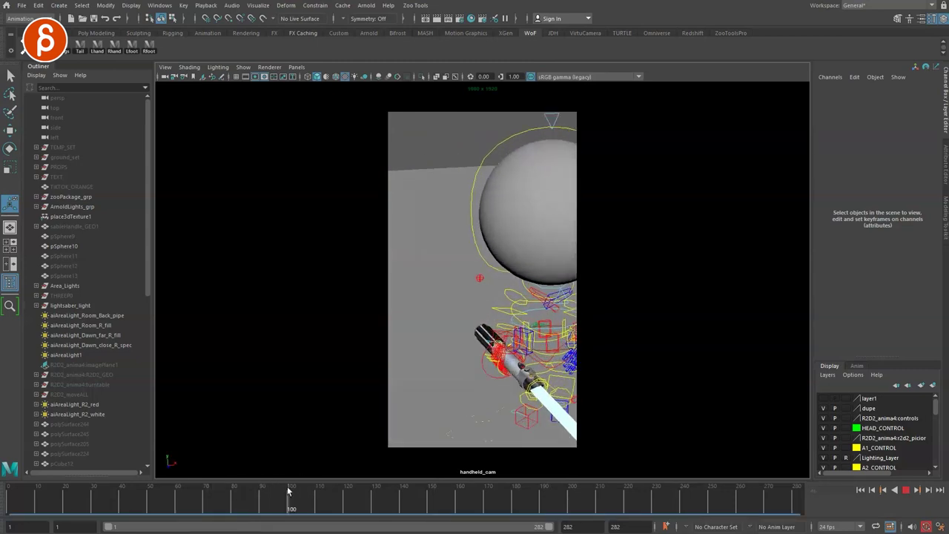
pyautogui.hotkey('alt', 'v')
pyautogui.press('w')
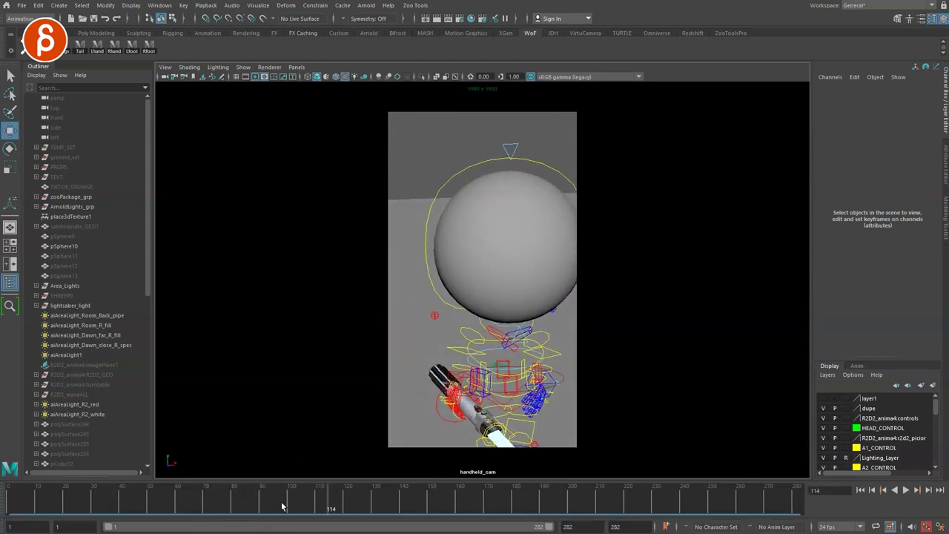
pyautogui.hotkey('alt', 'v')
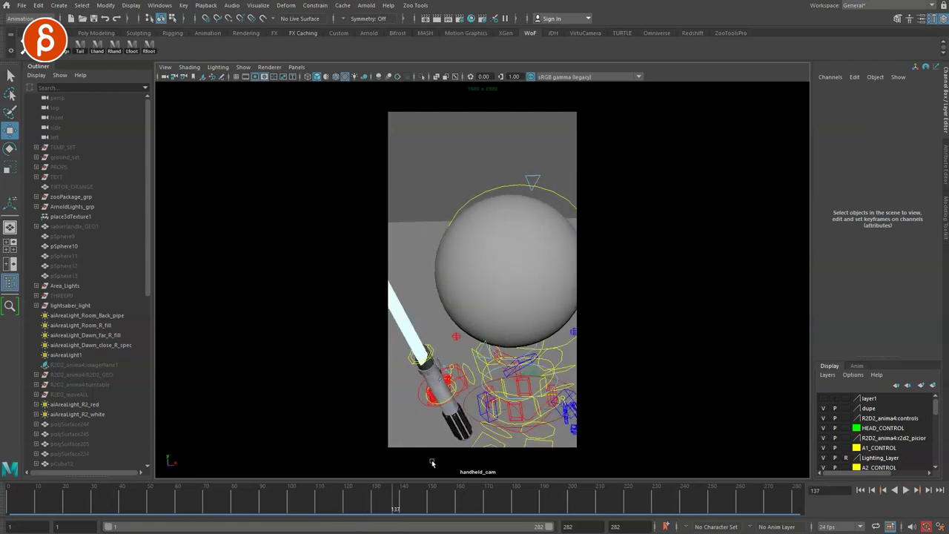
pyautogui.moveTo(34, 504); pyautogui.dragTo(361, 508)
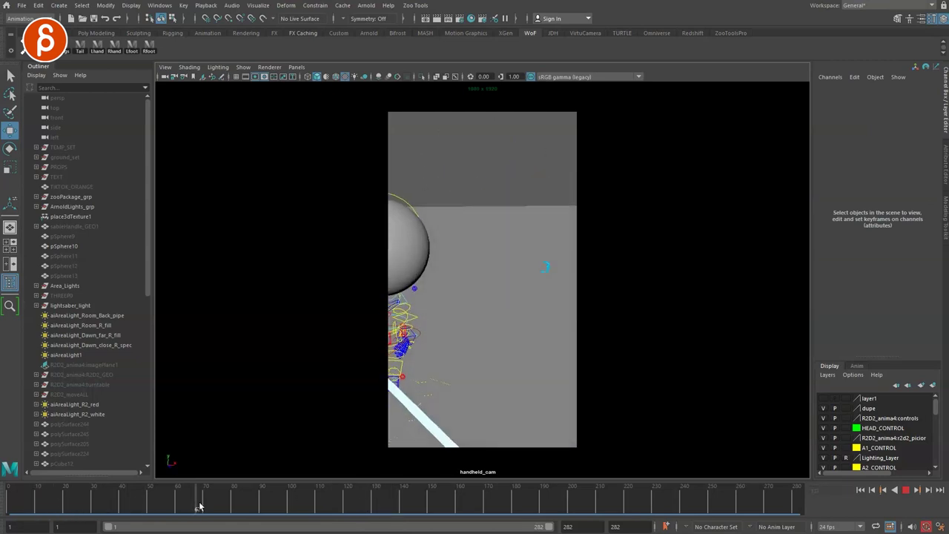
pyautogui.hotkey('alt', 'v')
# Enable Cached Playback in preferences, replay, and return to frame 1.
pyautogui.click(925, 526)
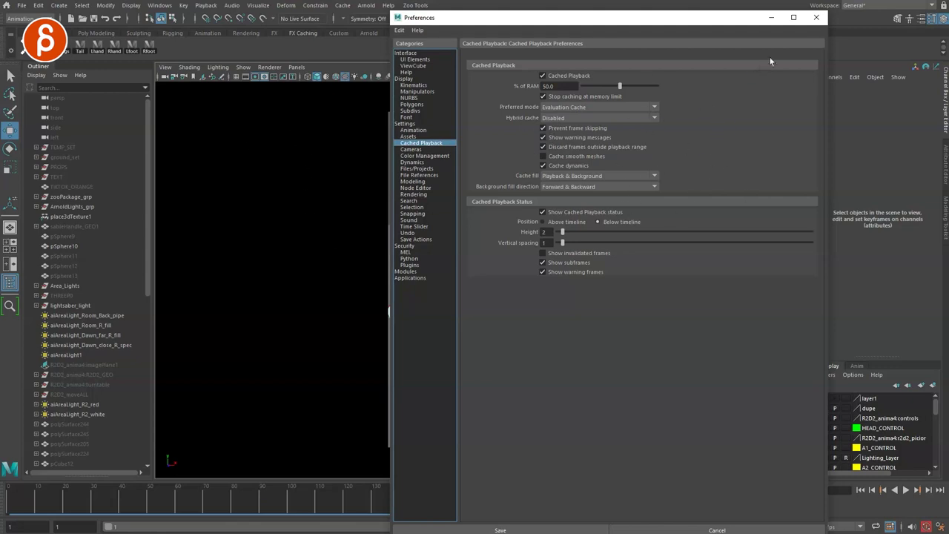
pyautogui.click(812, 17)
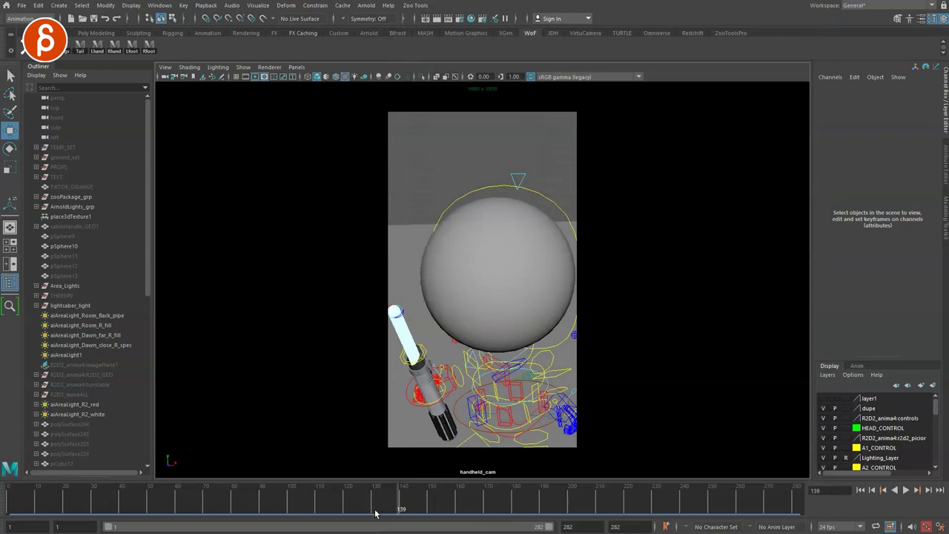
pyautogui.hotkey('alt', 'v')
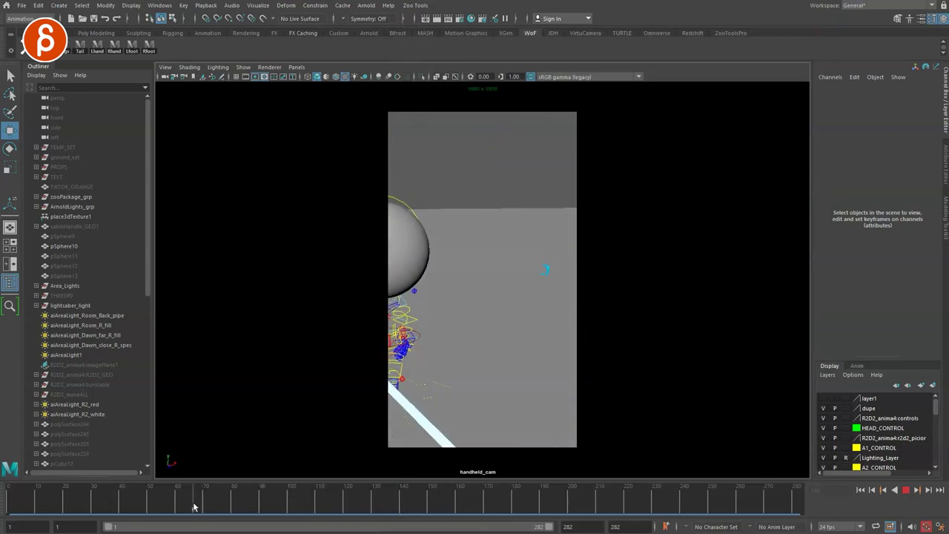
pyautogui.hotkey('alt', 'shift', 'v')
pyautogui.click(729, 35)
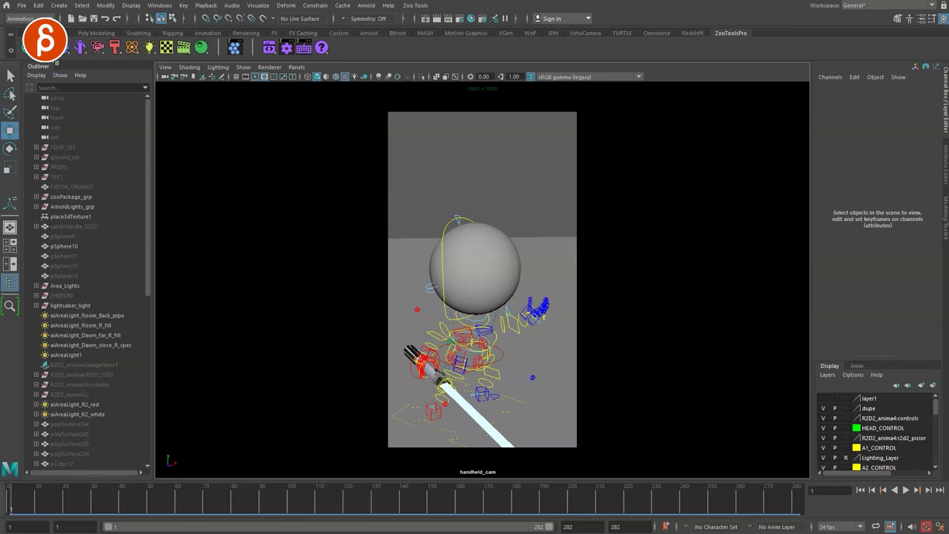
# Browse the ZooToolsPro shelf's shader, light preset, camera and keyframe tool menus.
pyautogui.click(201, 48)
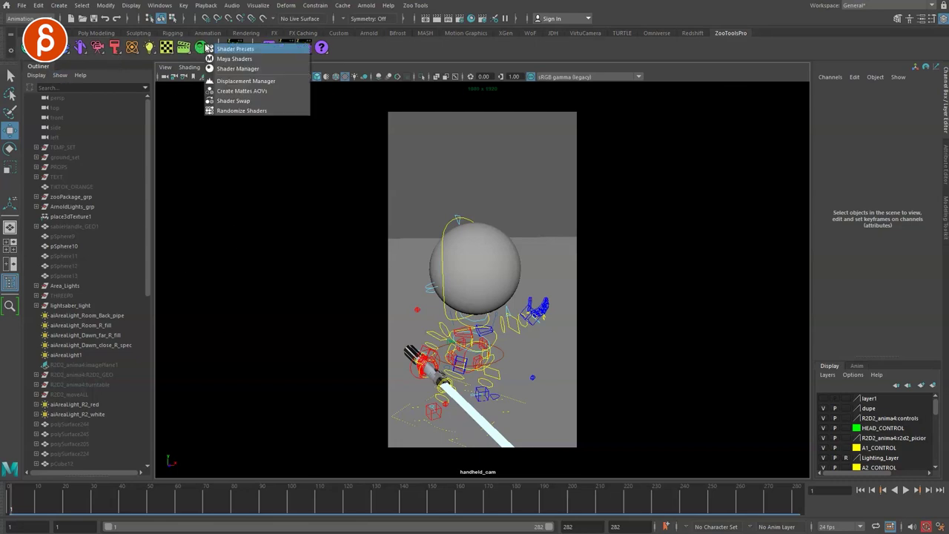
pyautogui.click(163, 80)
pyautogui.click(150, 47)
pyautogui.click(99, 49)
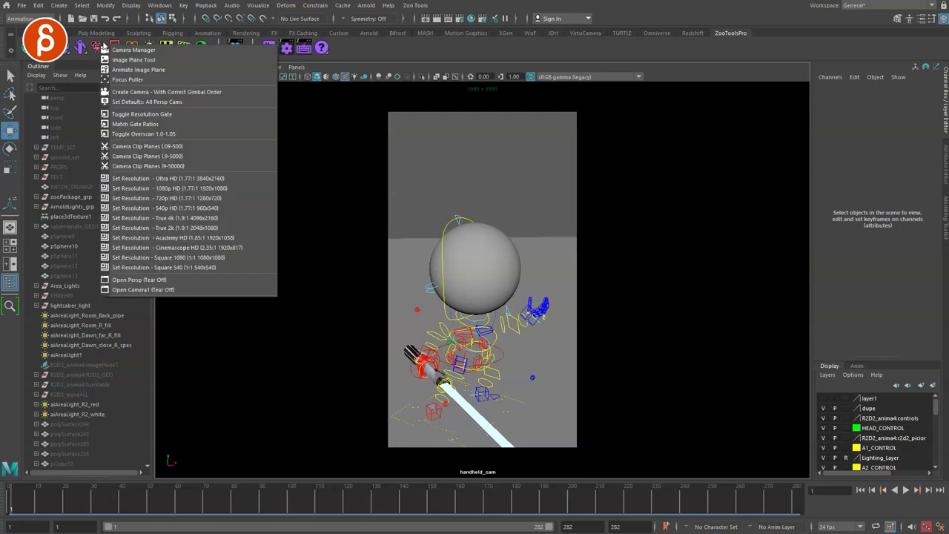
pyautogui.click(114, 47)
# Launch Randomize Keyframes, move its window over the camera view, then close it.
pyautogui.click(189, 124)
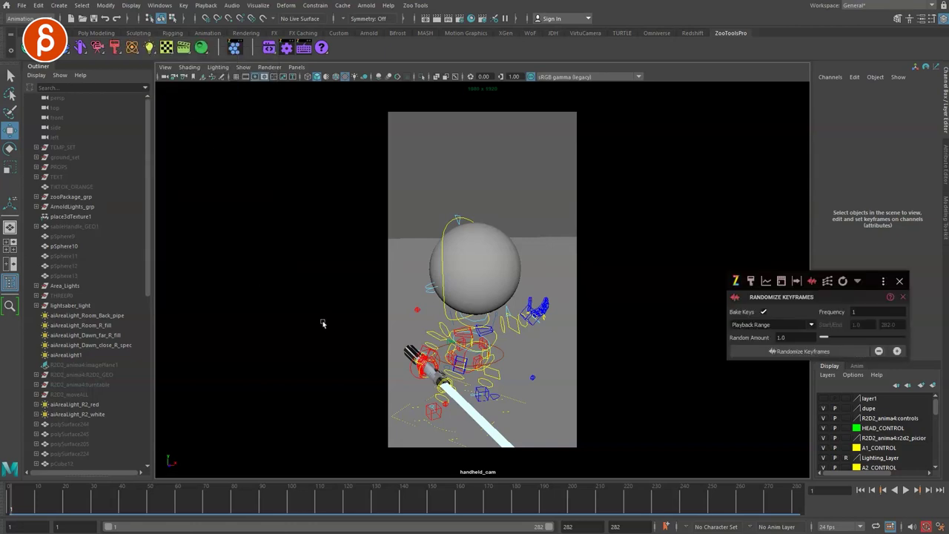
pyautogui.moveTo(797, 296); pyautogui.dragTo(457, 164)
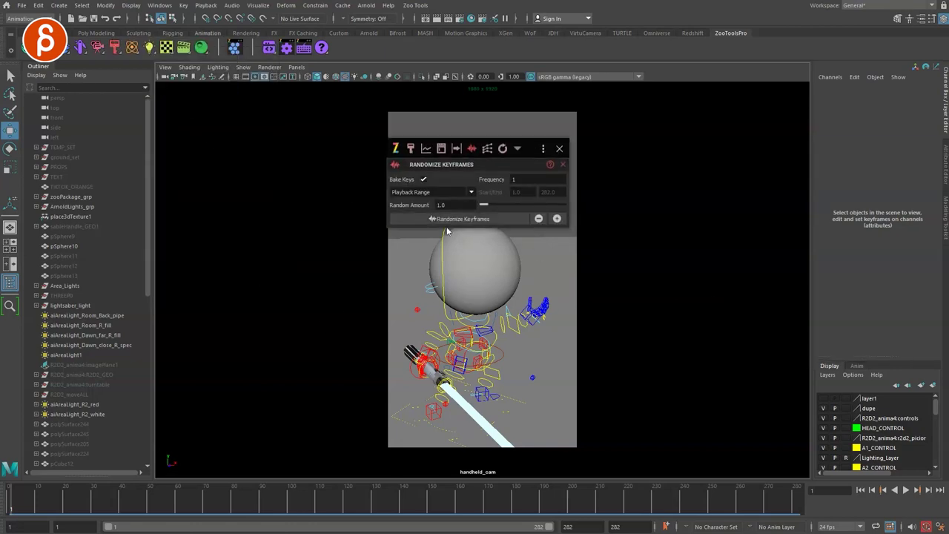
pyautogui.click(560, 149)
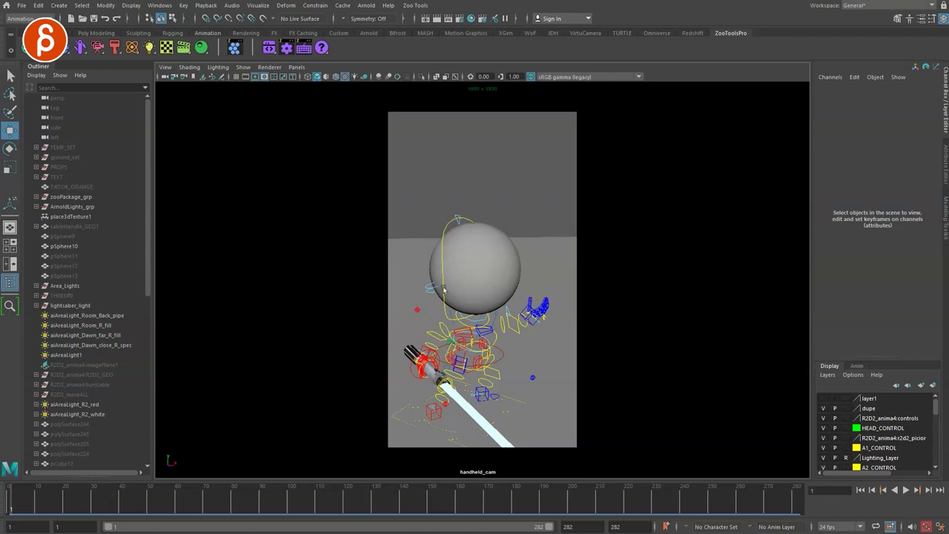